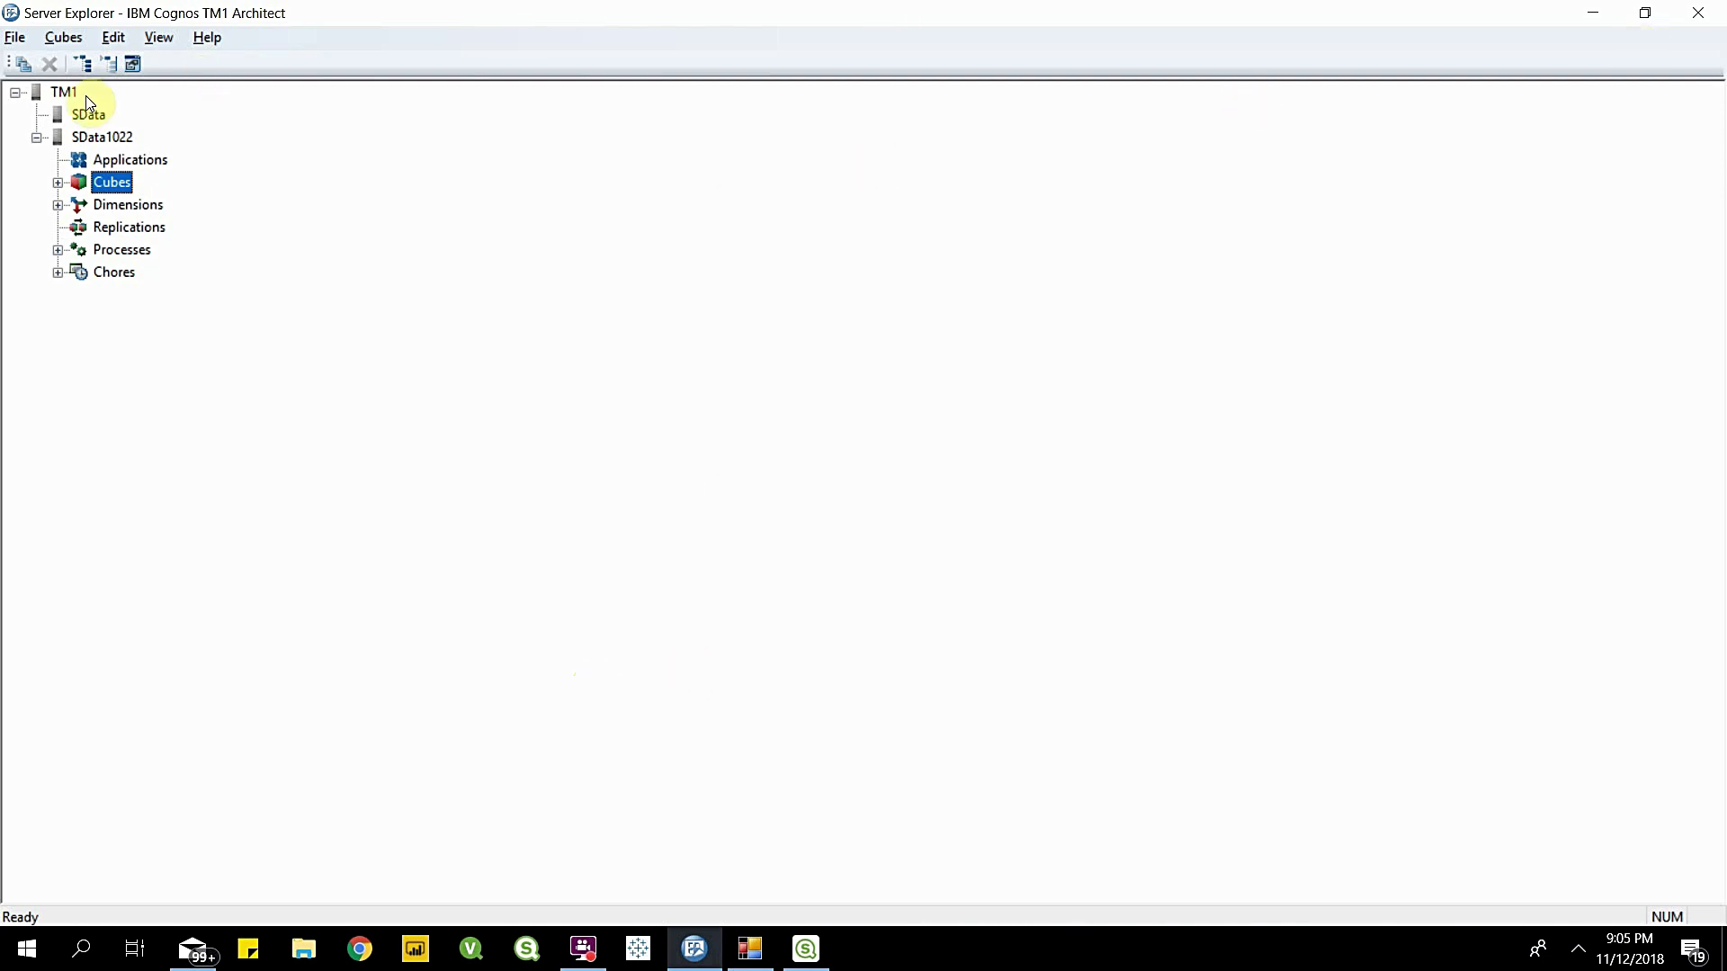
Step: Open SalesCube's saved ByMonth view in the Cube Viewer
click(59, 183)
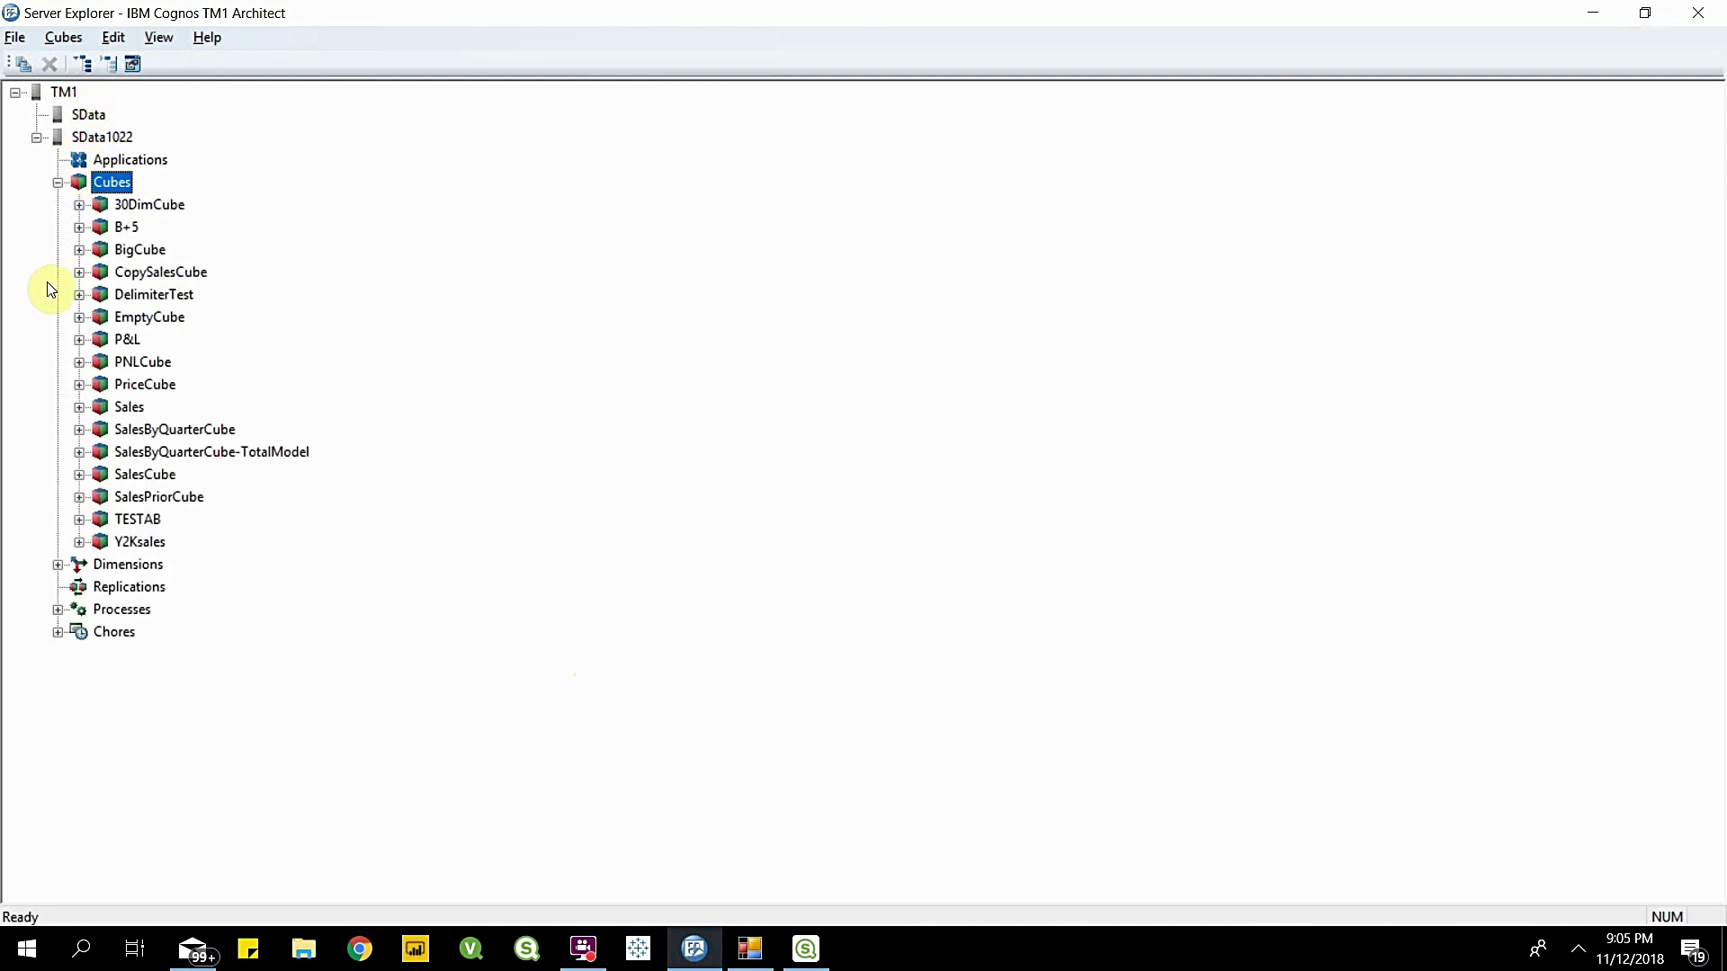
click(79, 474)
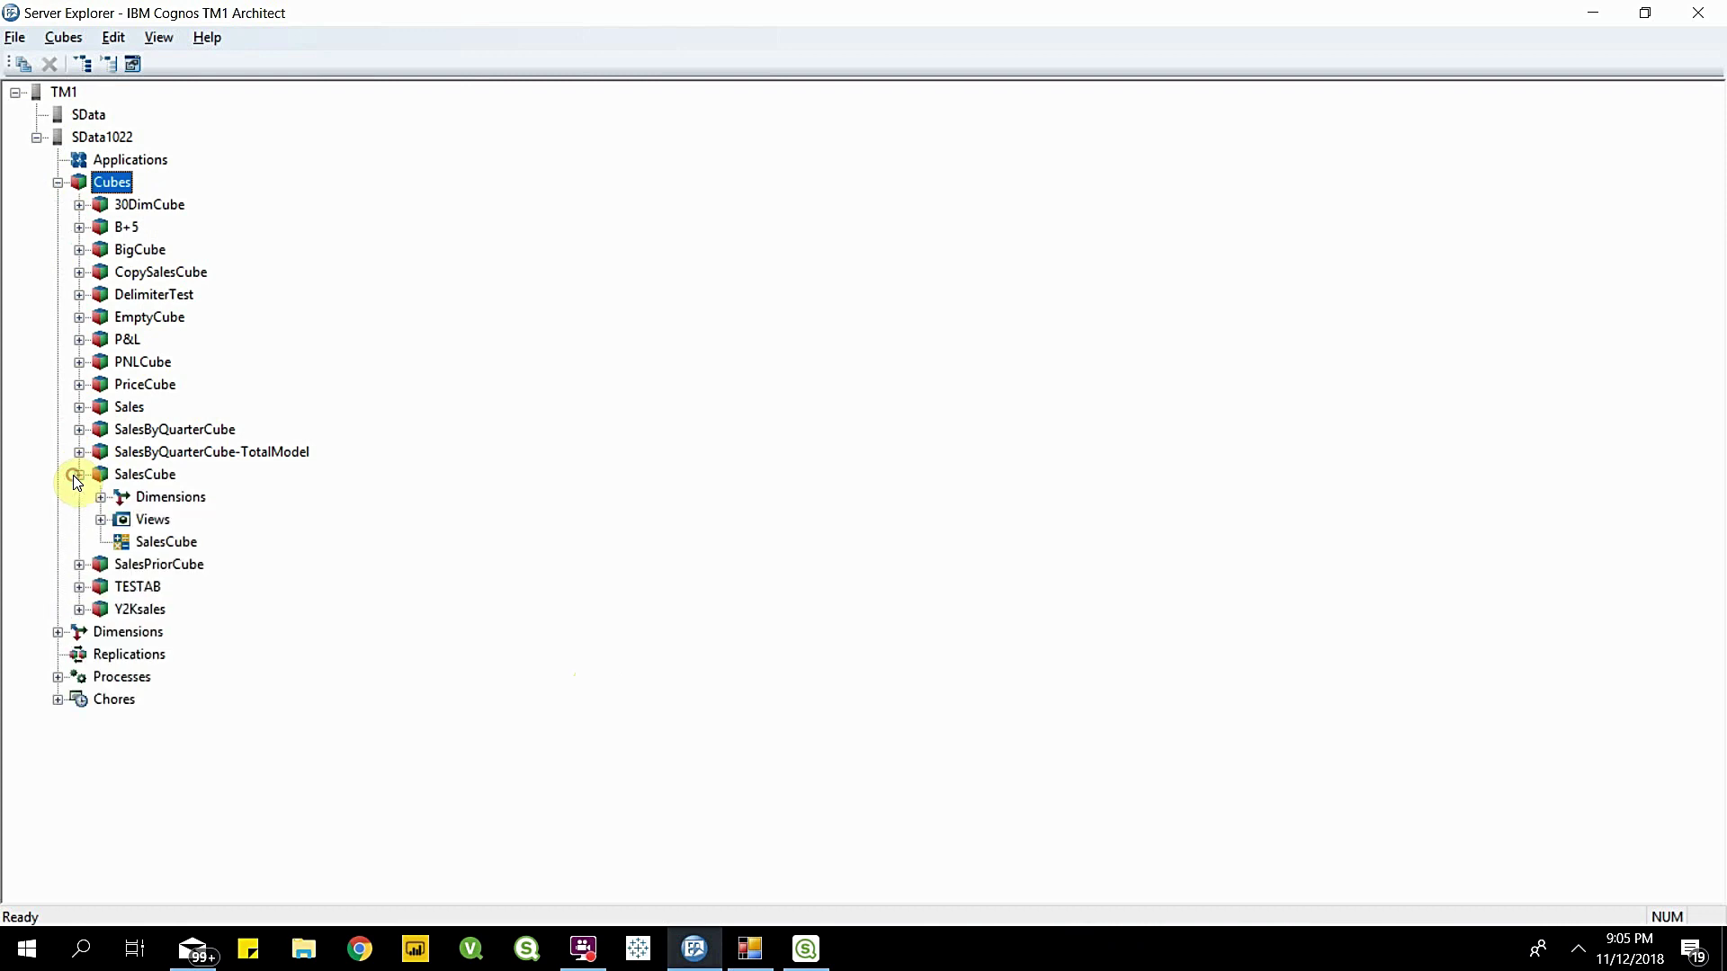
click(100, 520)
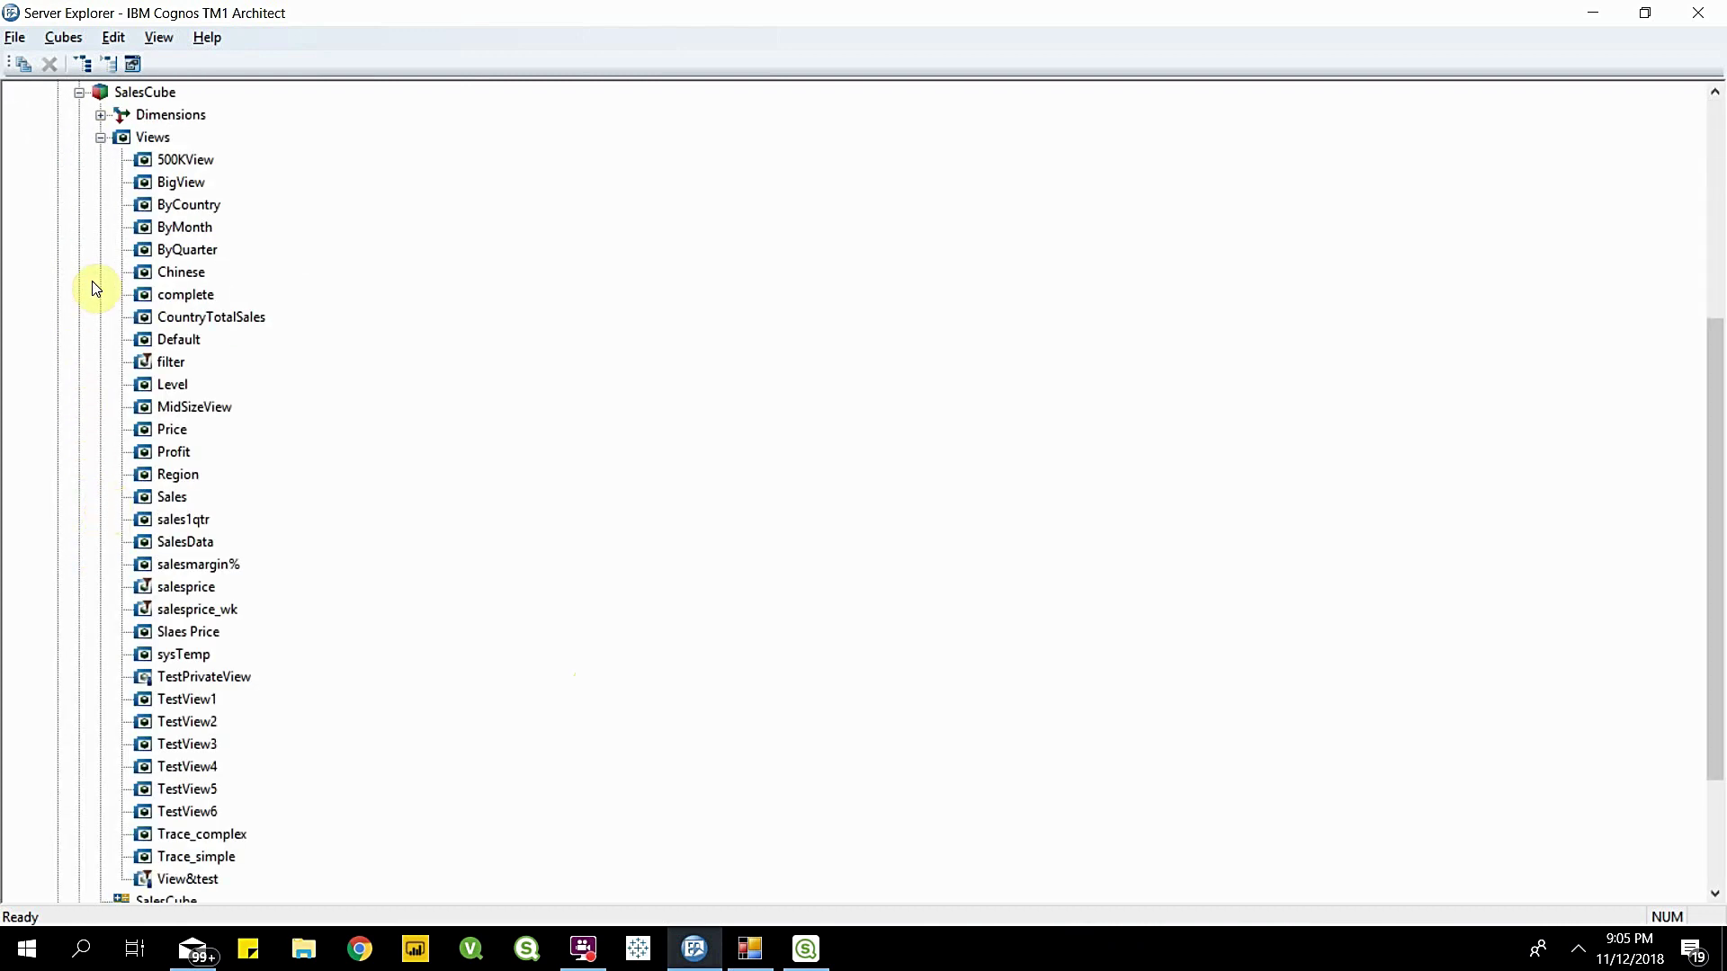
double_click(152, 229)
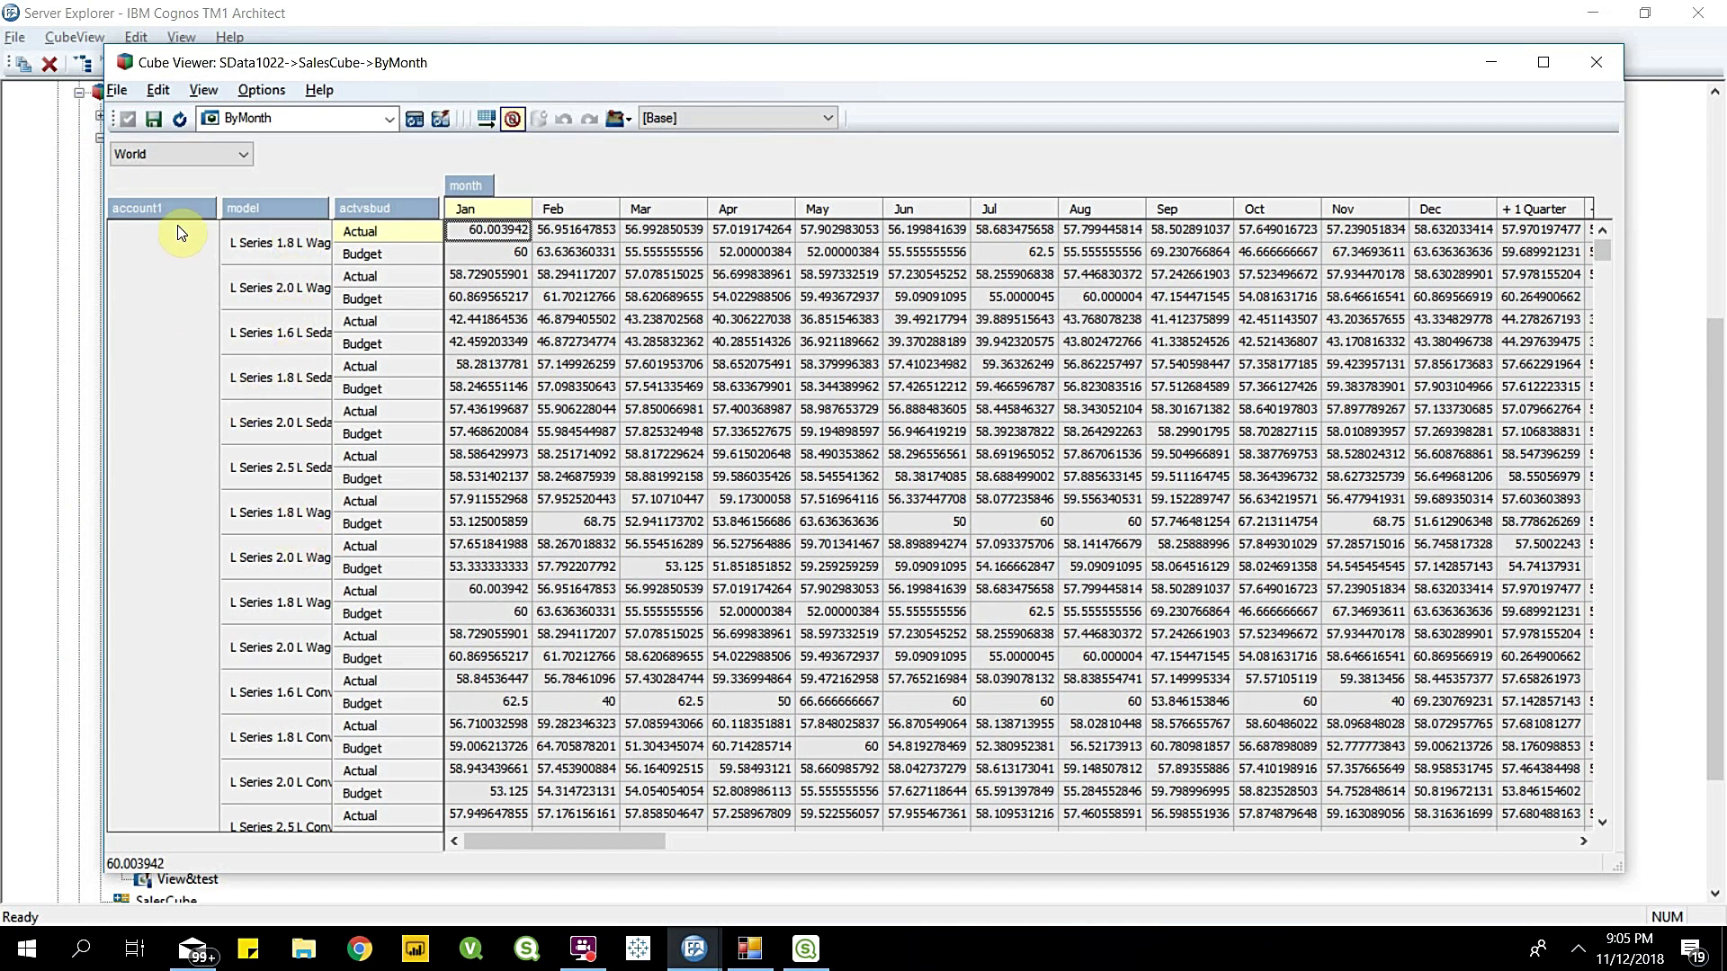
Step: Open the Subset Editor for the account1 dimension to list its members
double_click(162, 208)
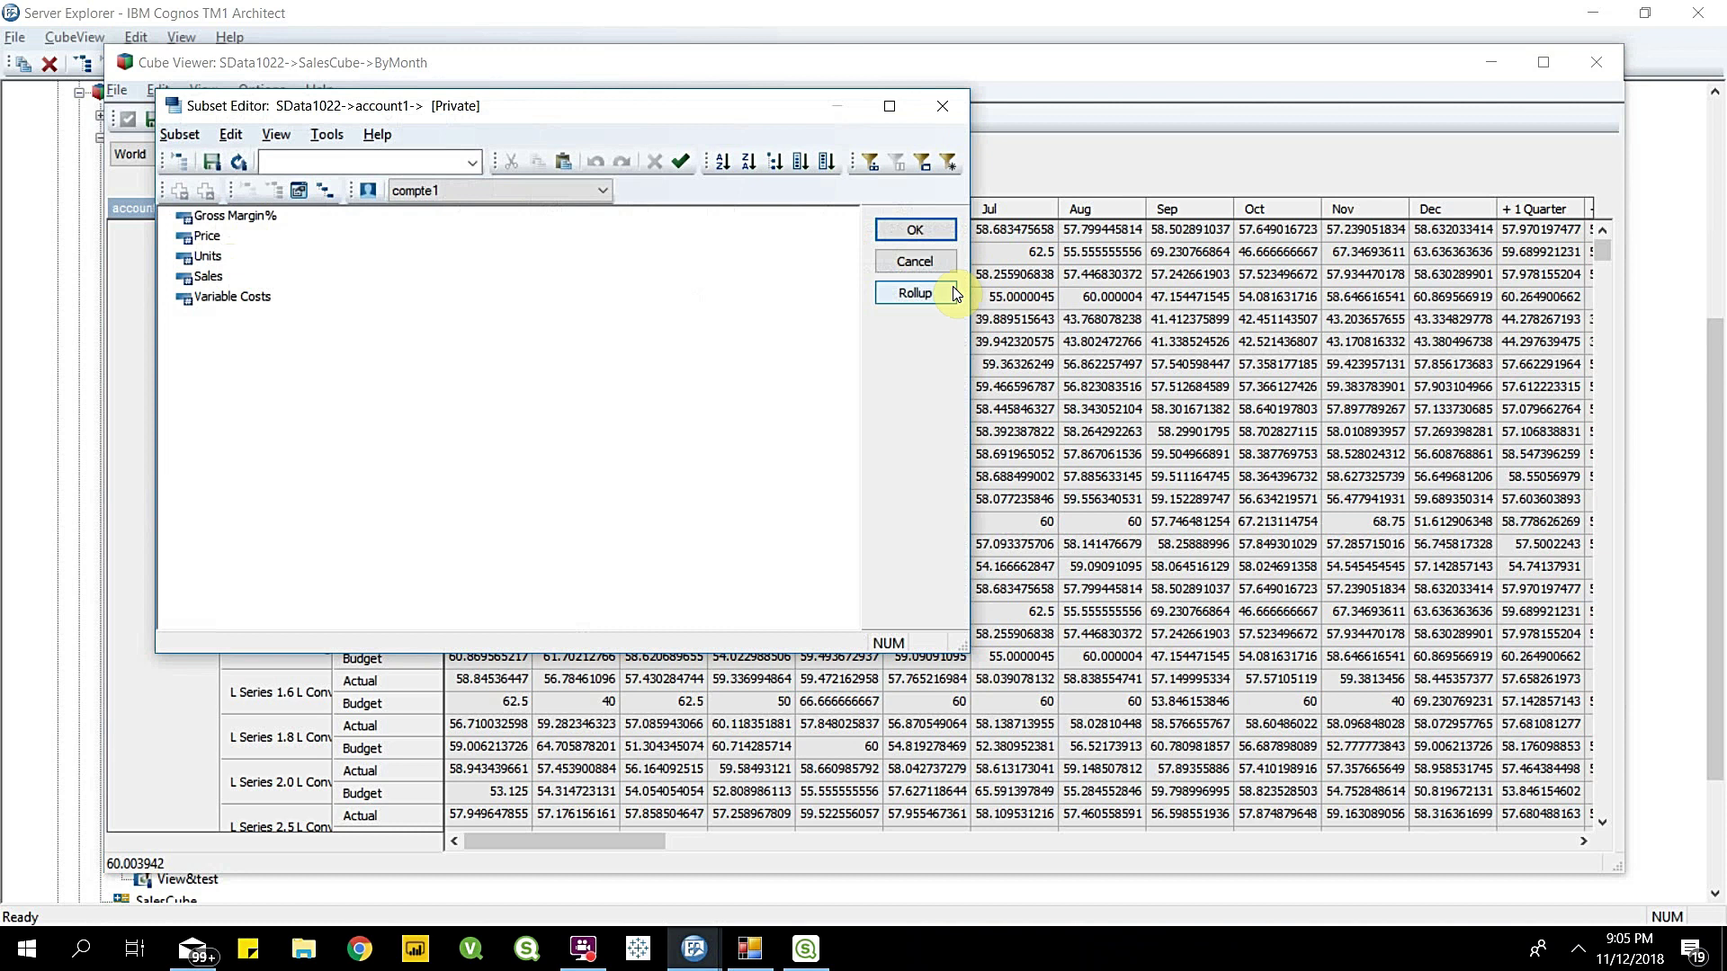
Step: In URL Generator, fill in TM1 user name admin and move on to the password
click(749, 948)
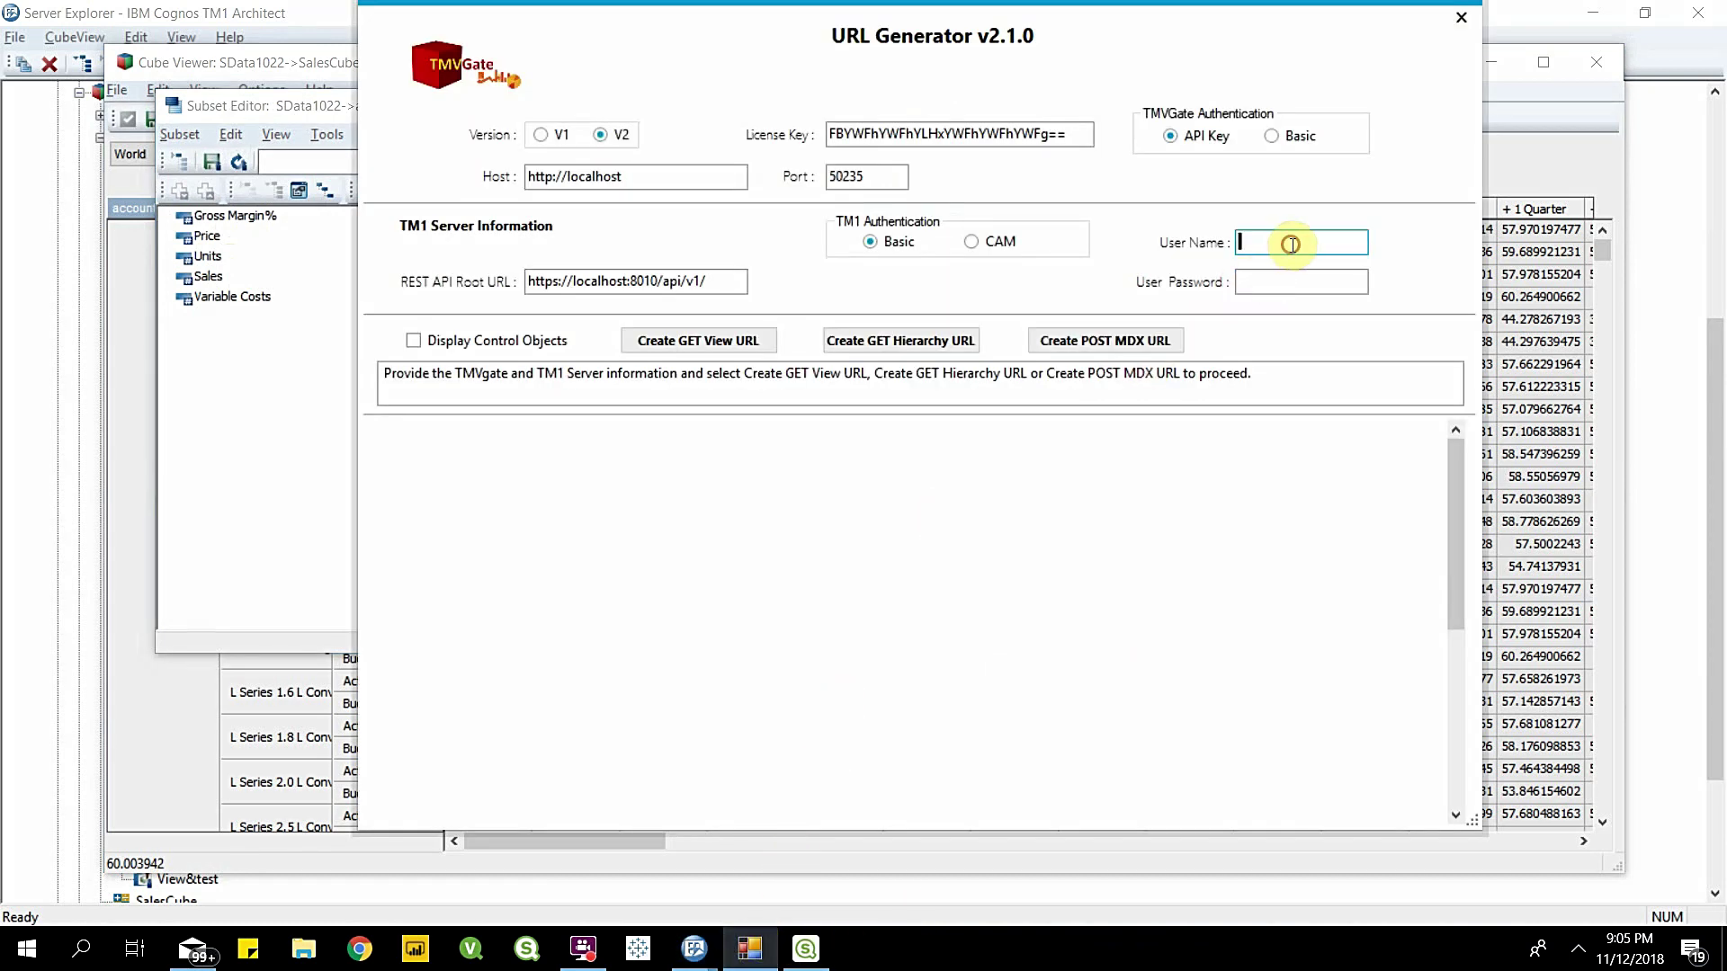
text(admin)
key(Tab)
text(min)
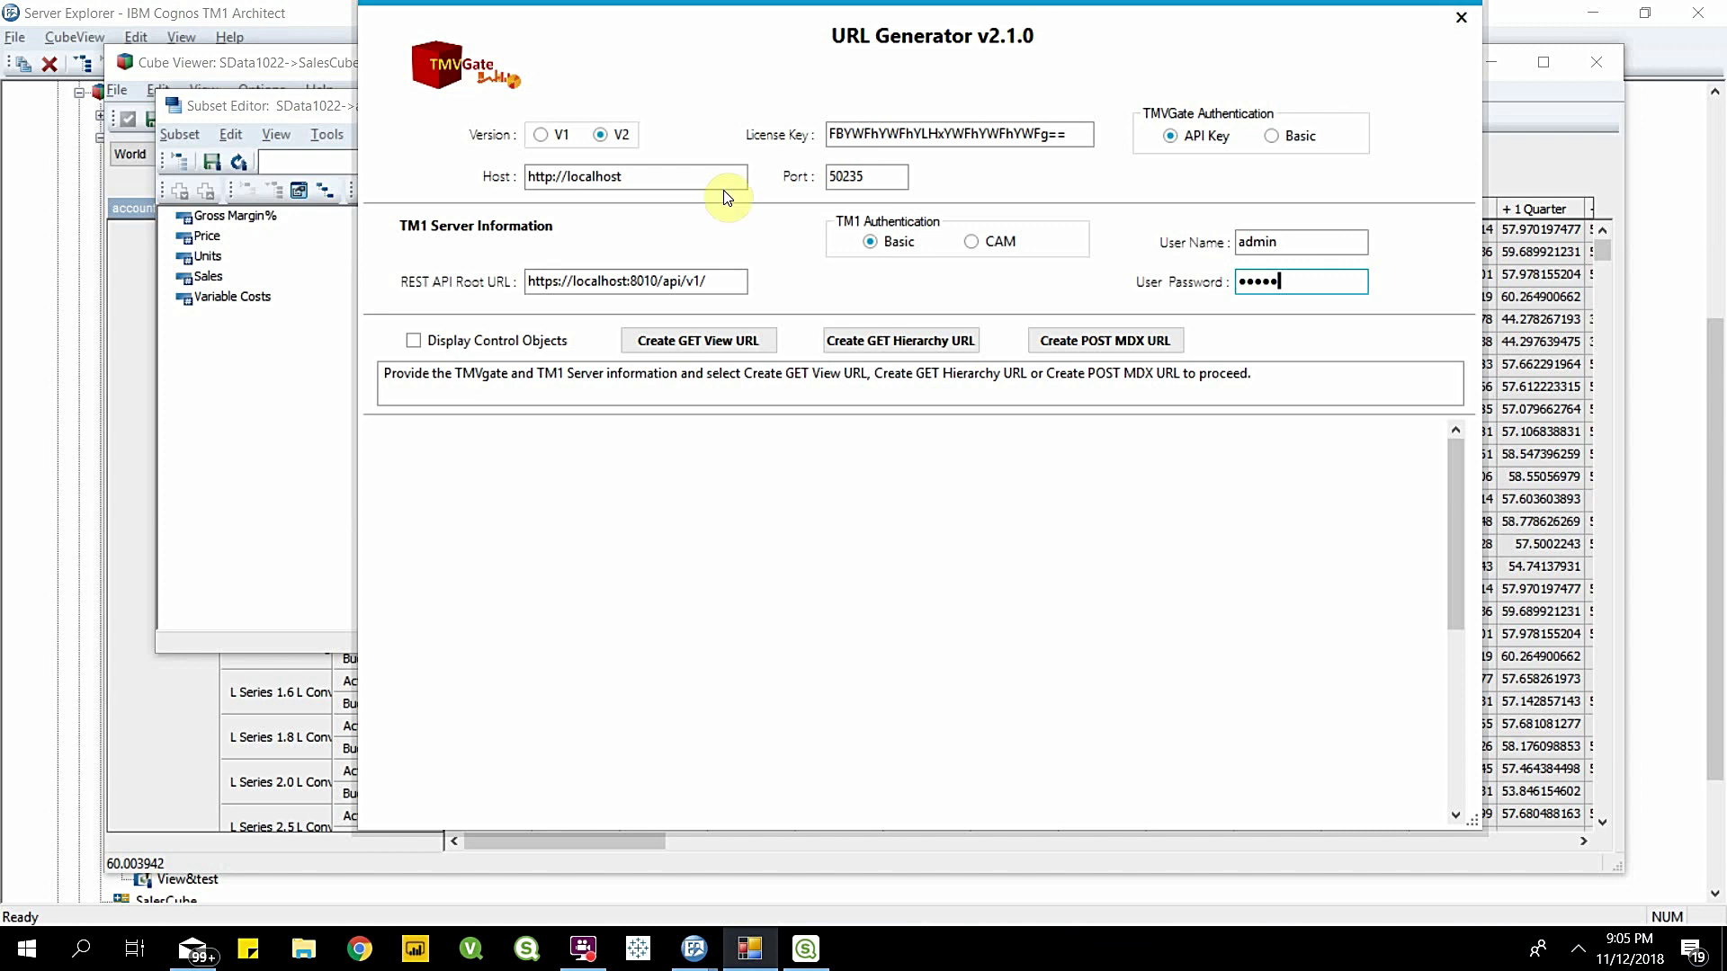
Step: Start a GET view URL for cube SalesCube with the ByMonth view
click(698, 339)
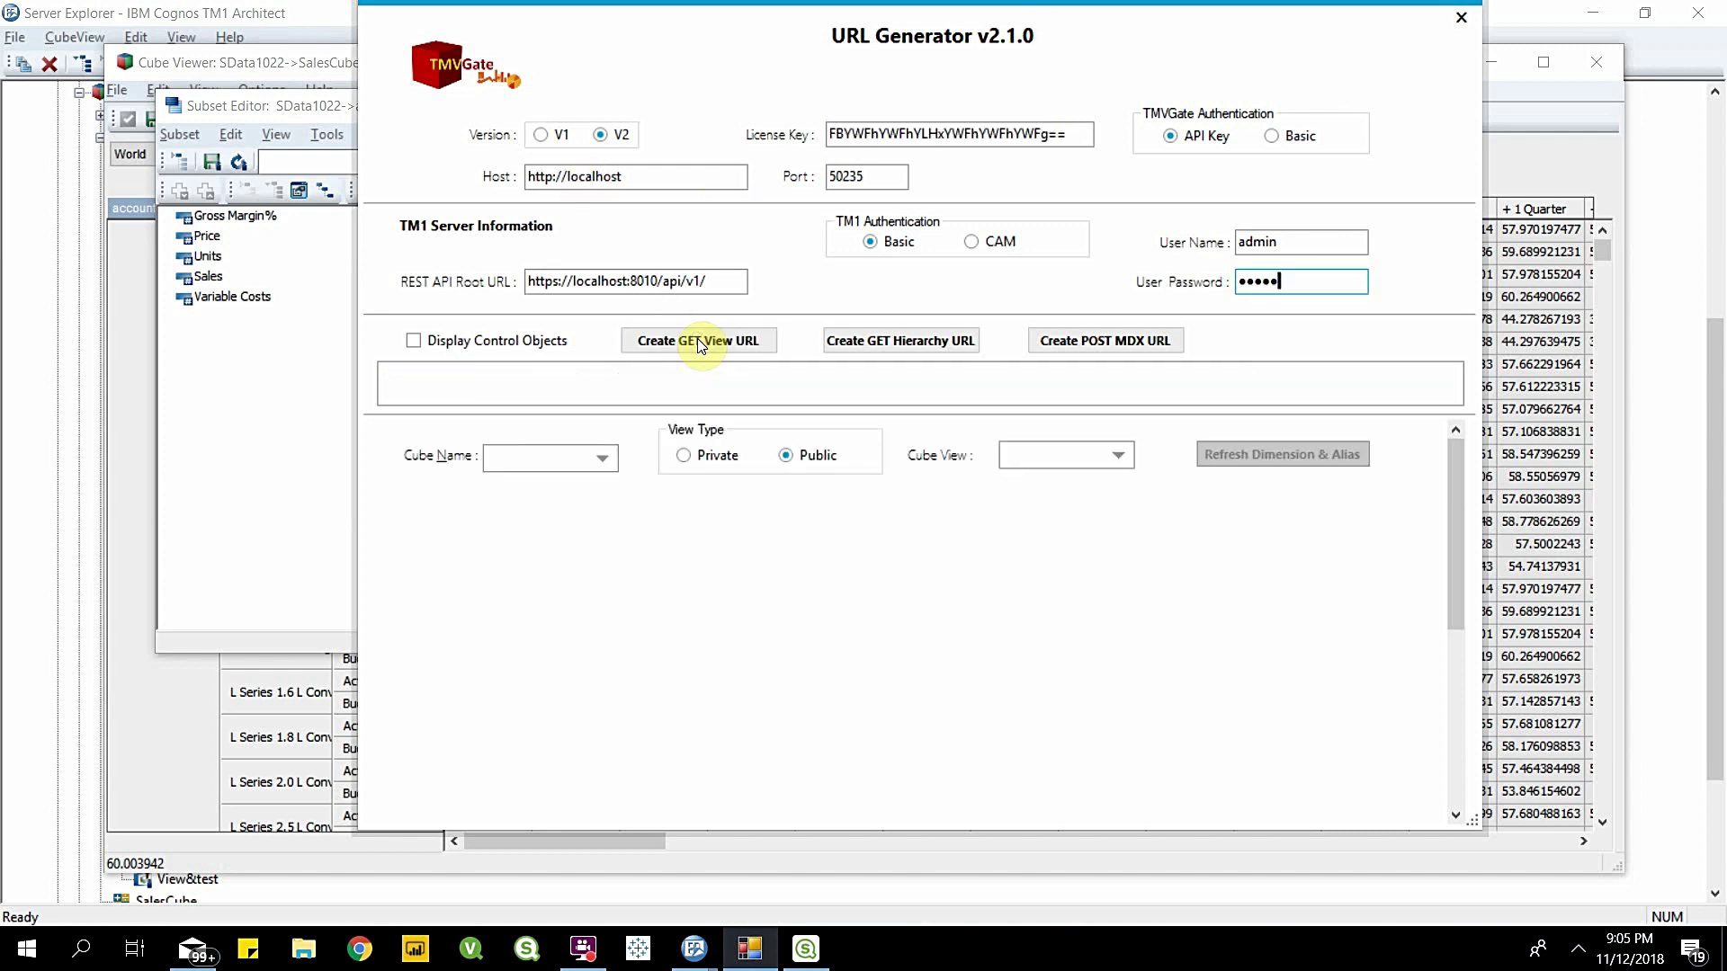
click(602, 457)
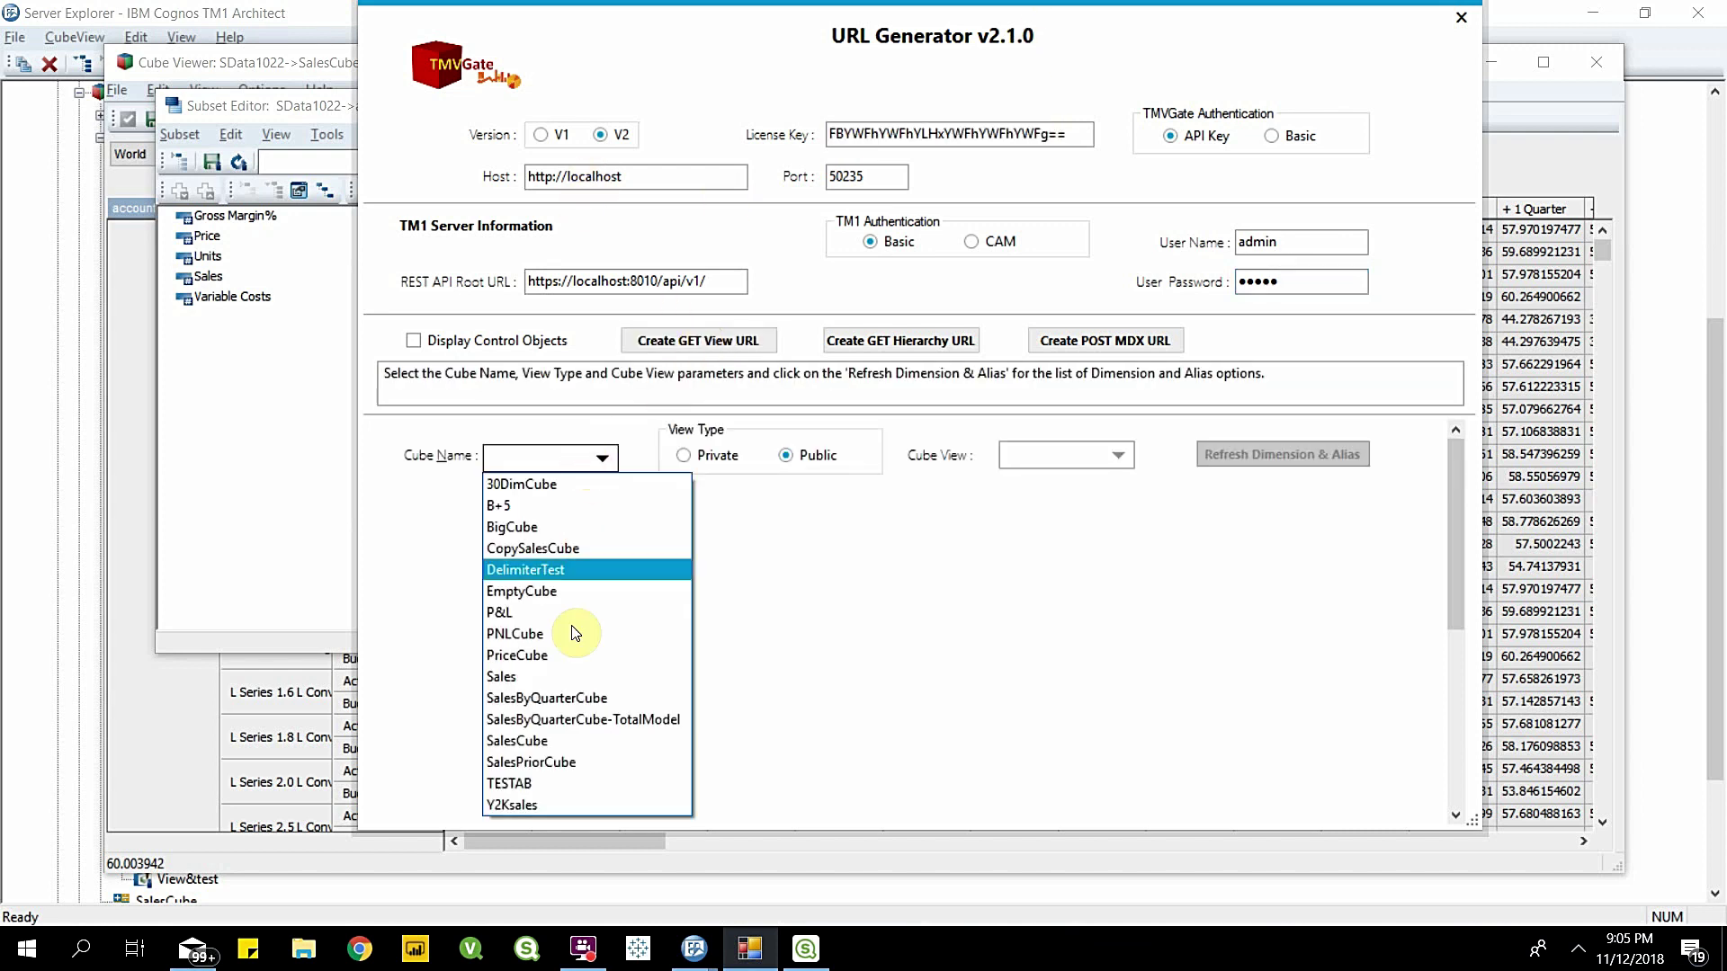
click(568, 742)
click(1117, 454)
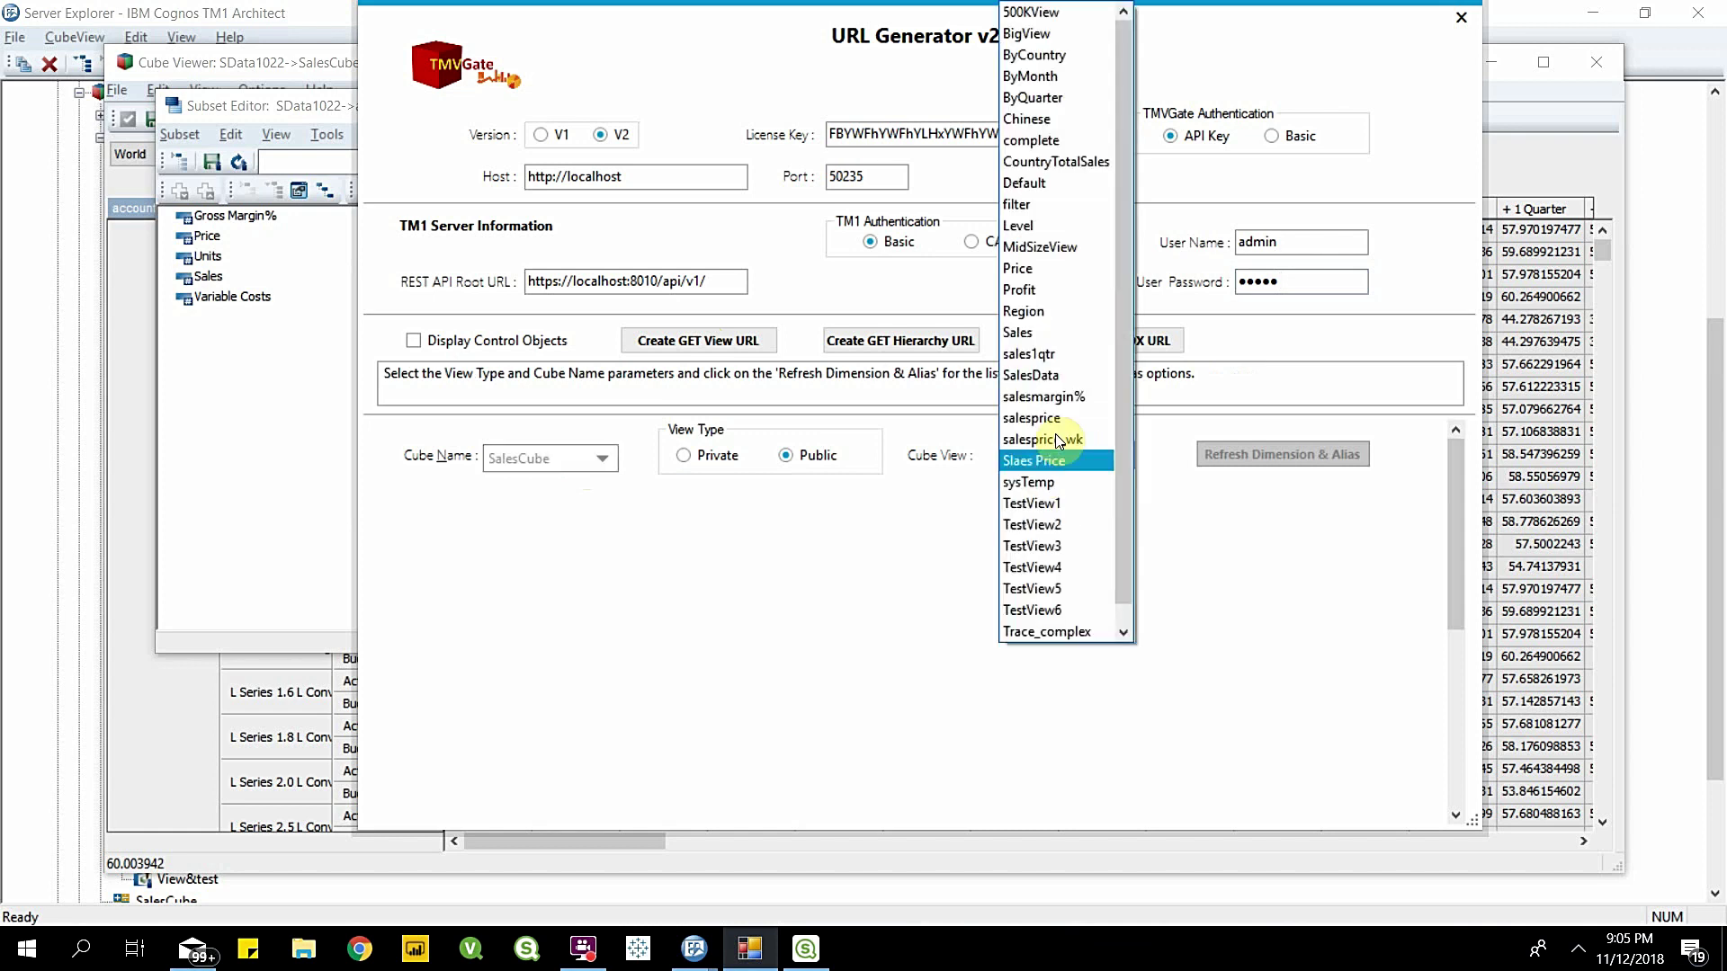
click(1073, 78)
Step: Refresh the view's dimensions and aliases, keep JSON format, then generate and copy the URL
click(1281, 454)
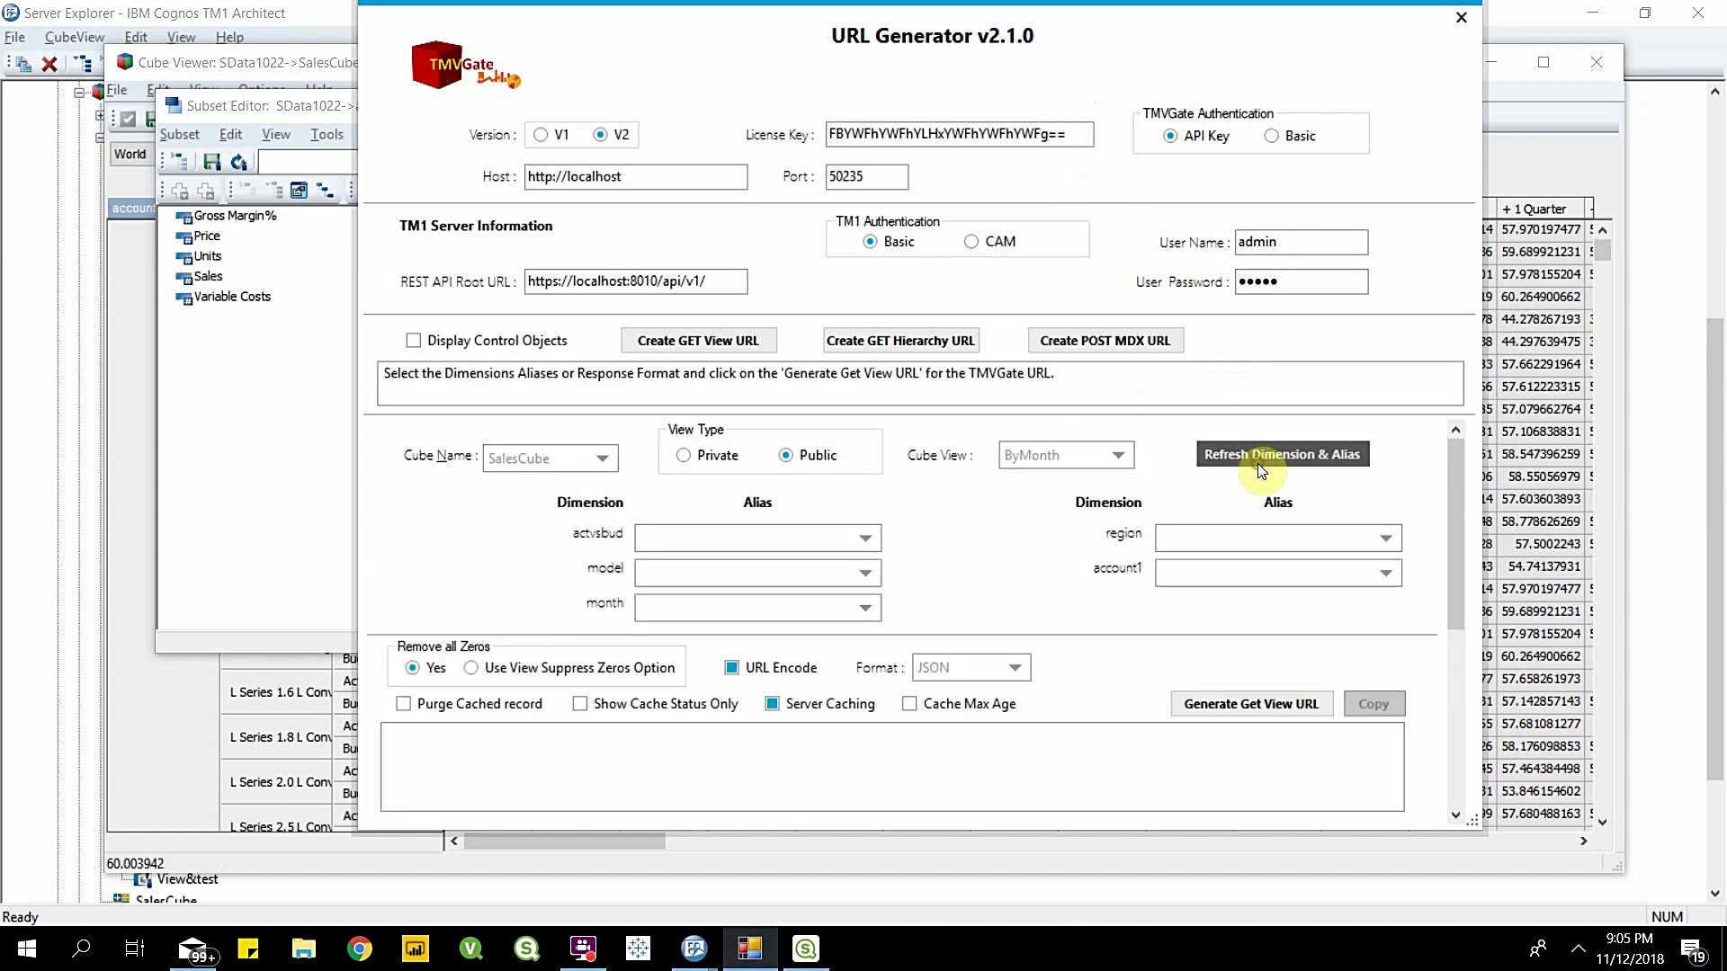
click(807, 535)
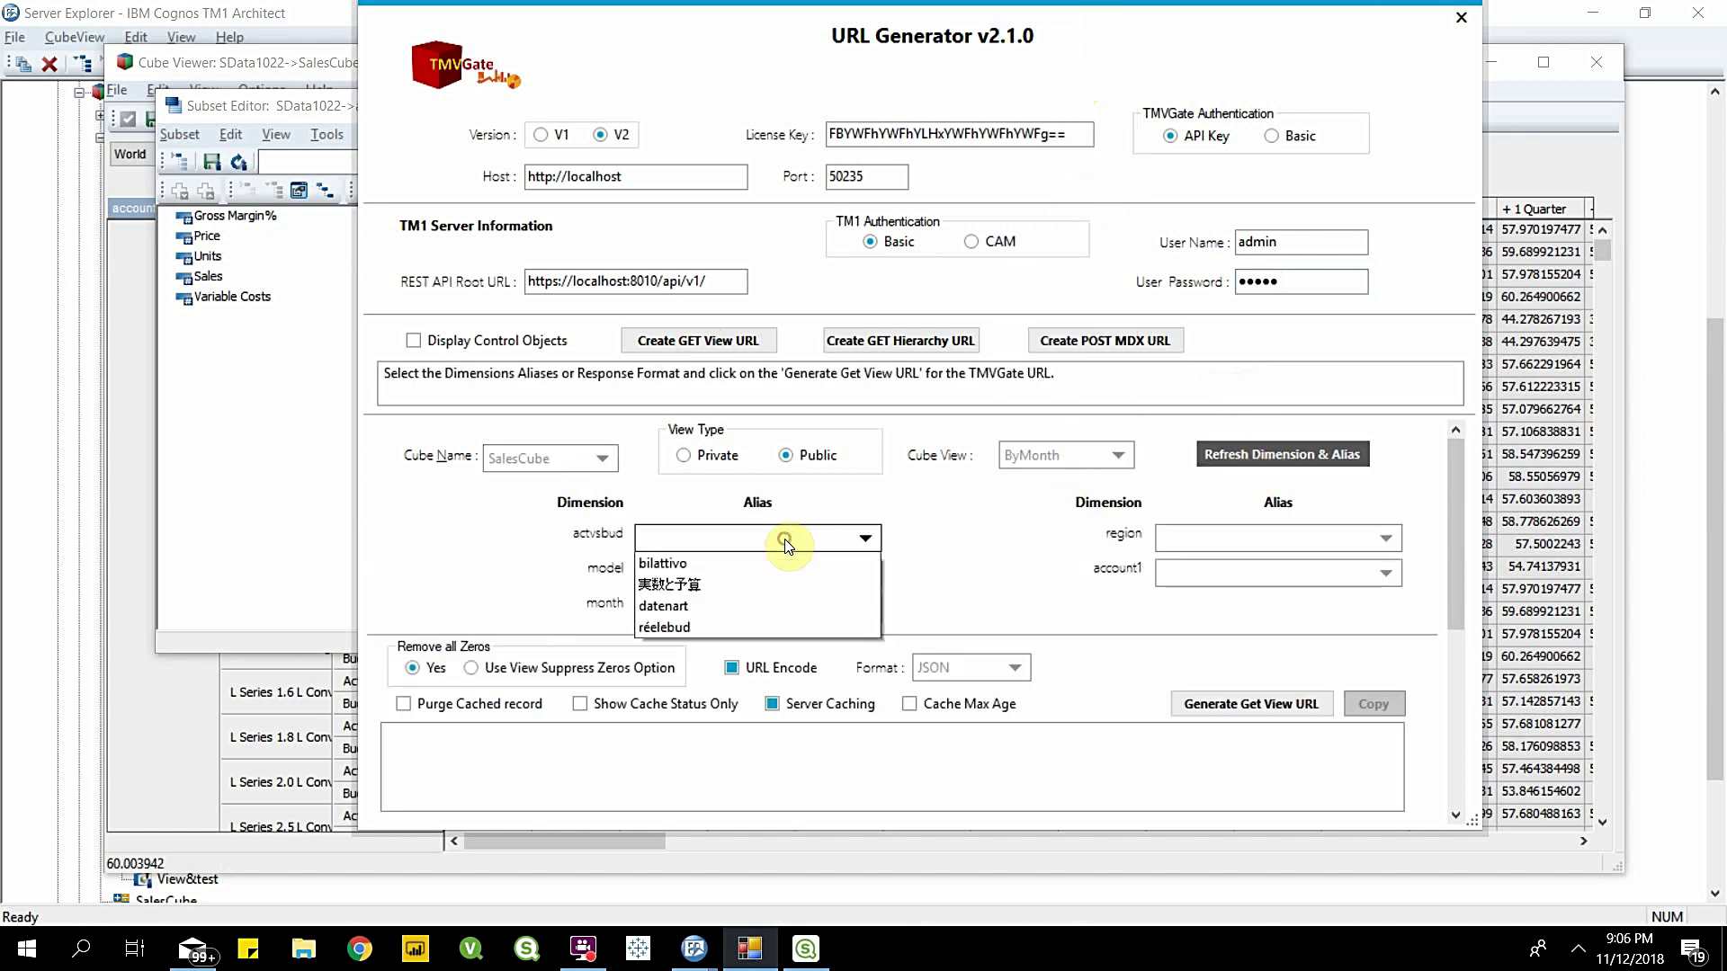
click(927, 539)
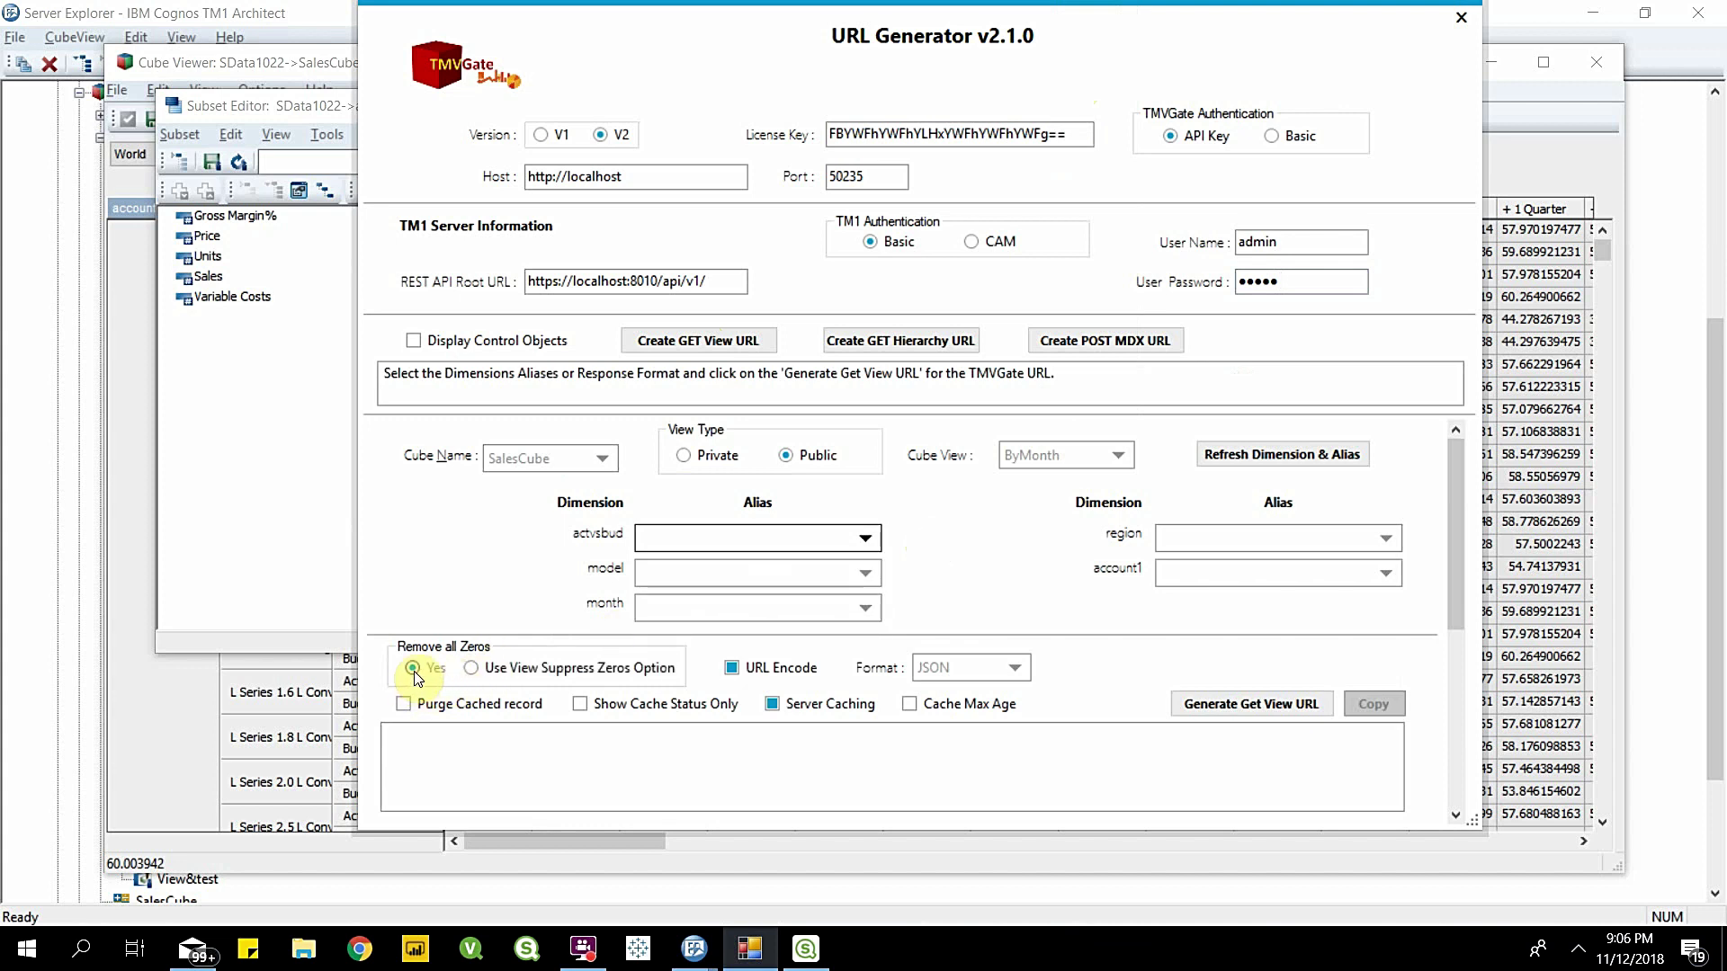
click(956, 667)
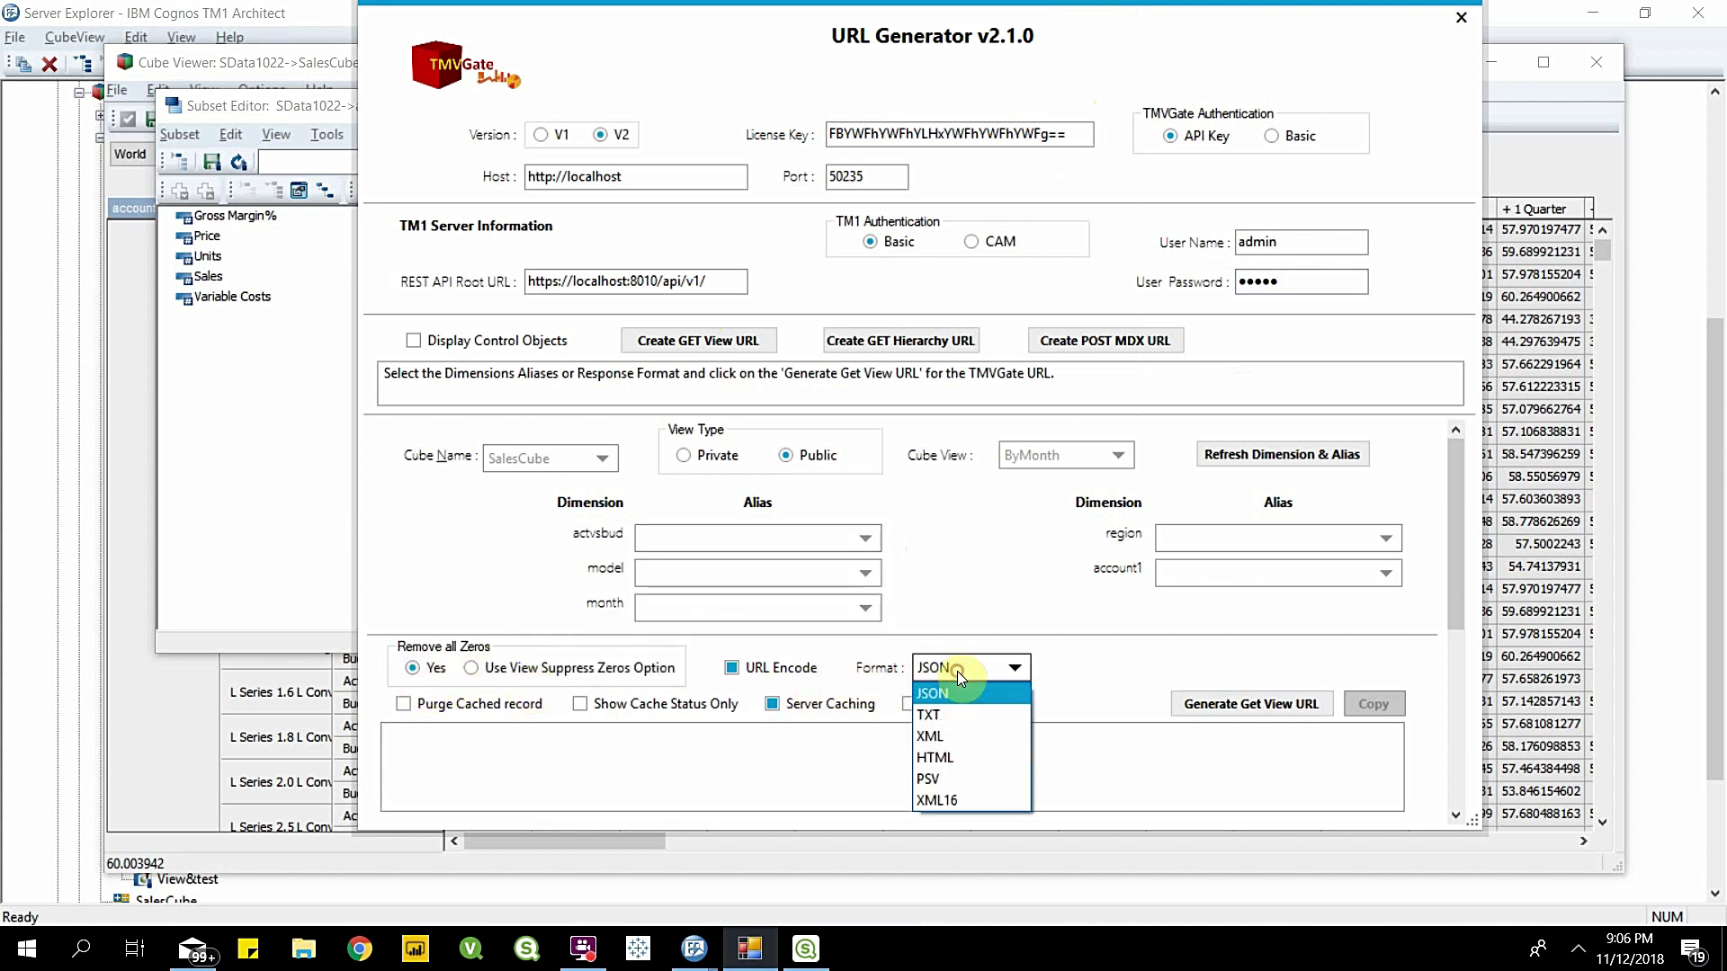
click(1246, 707)
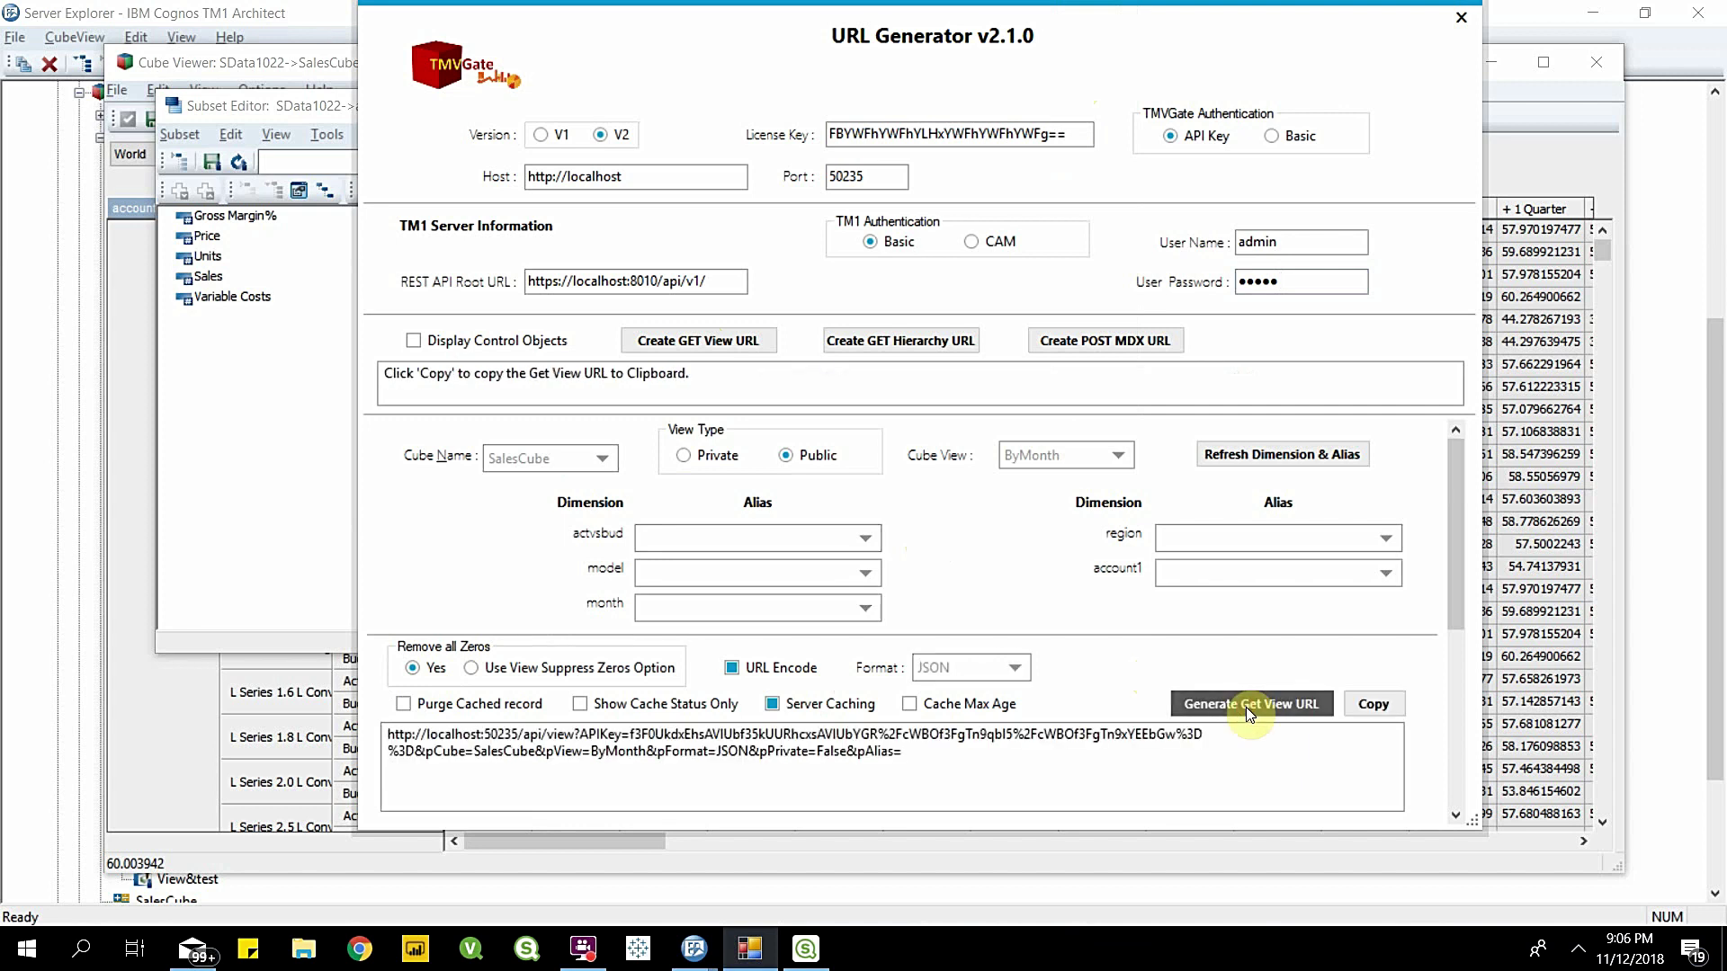
click(1373, 709)
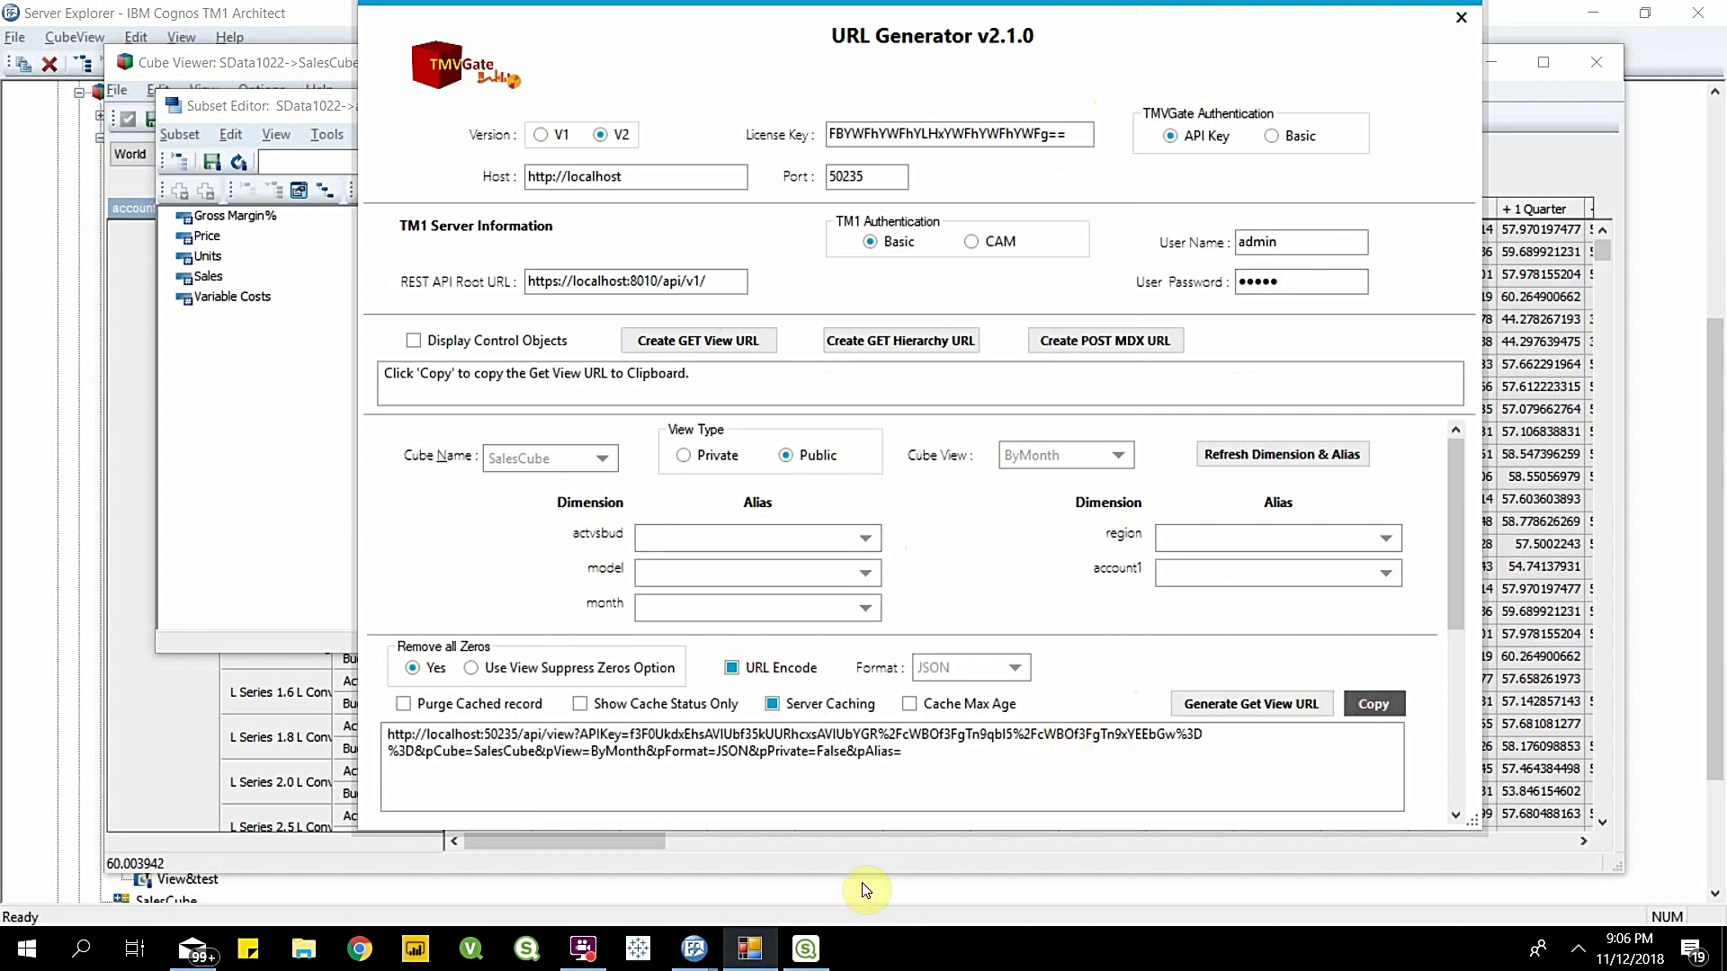
Step: Create a new Qlik Sense app named 'TMVGate Demo' and open it
click(807, 950)
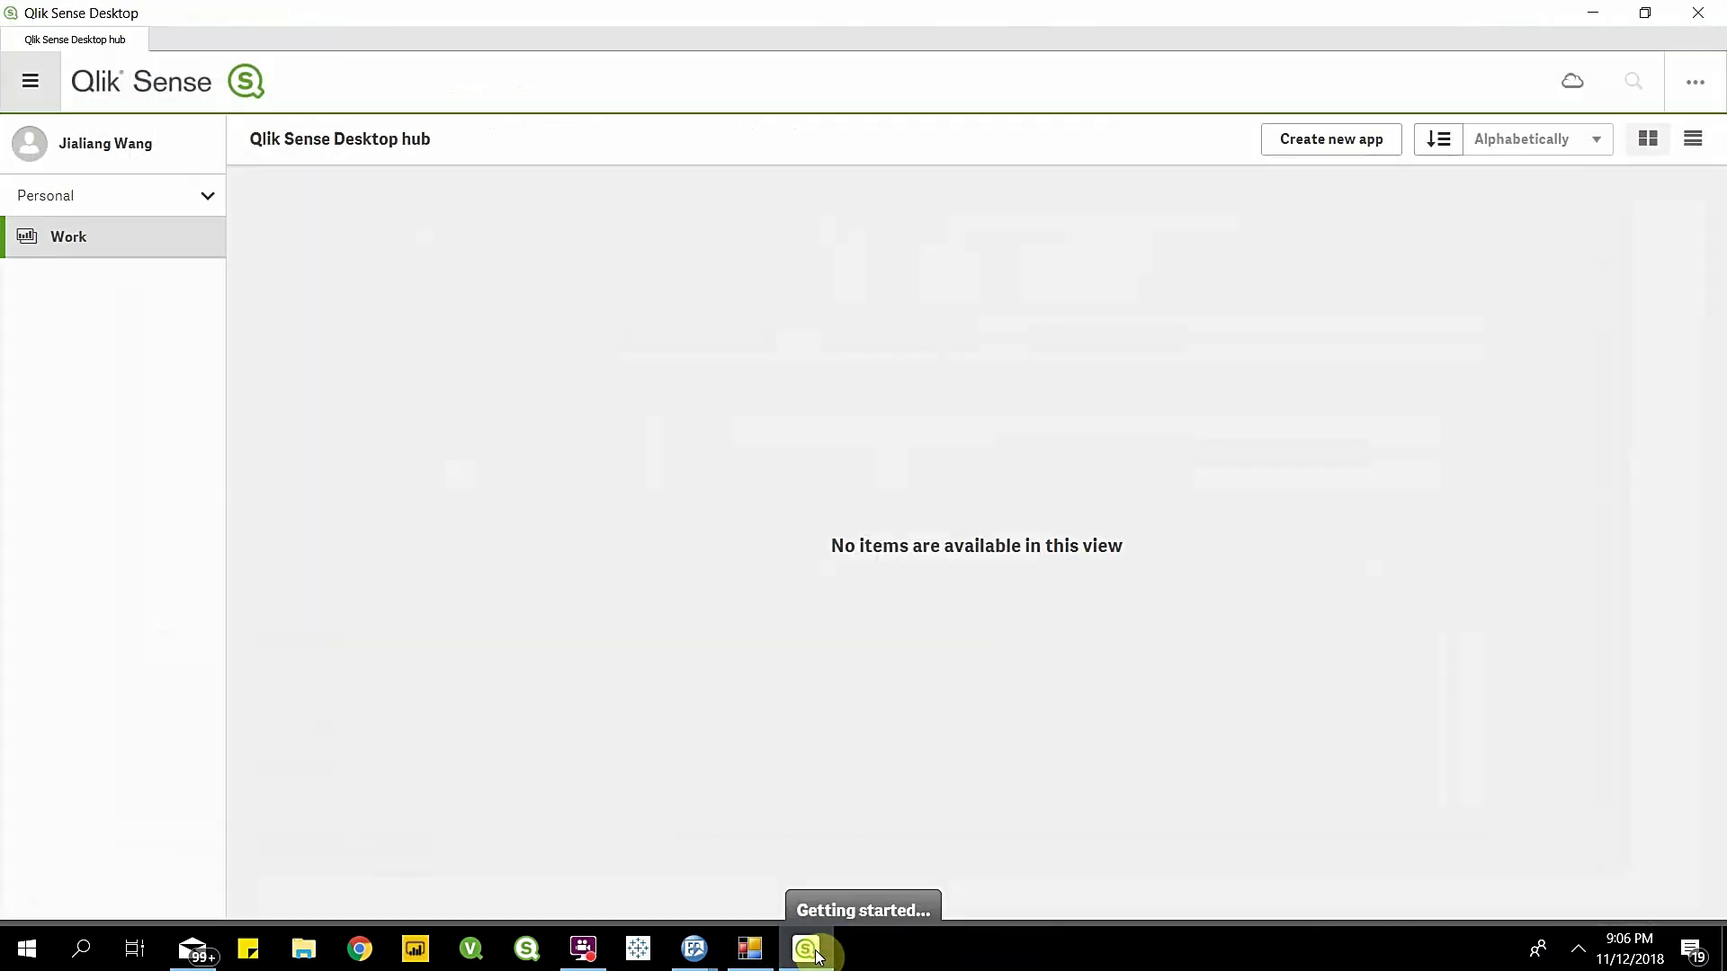
click(1332, 139)
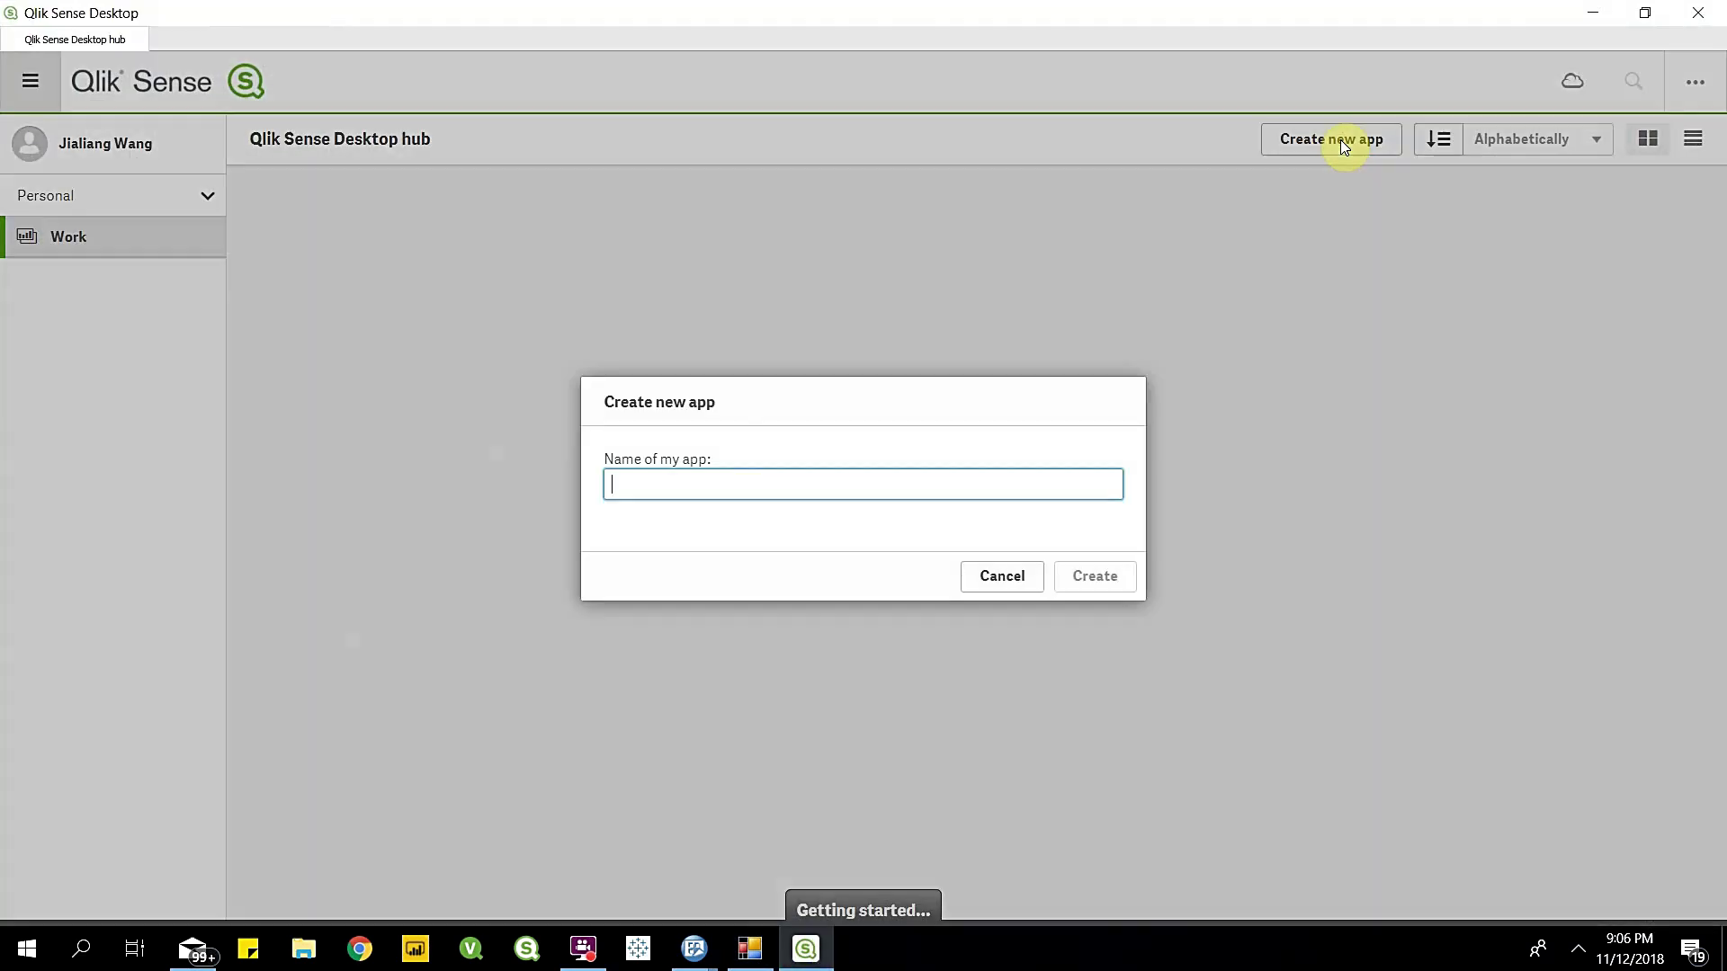
click(808, 476)
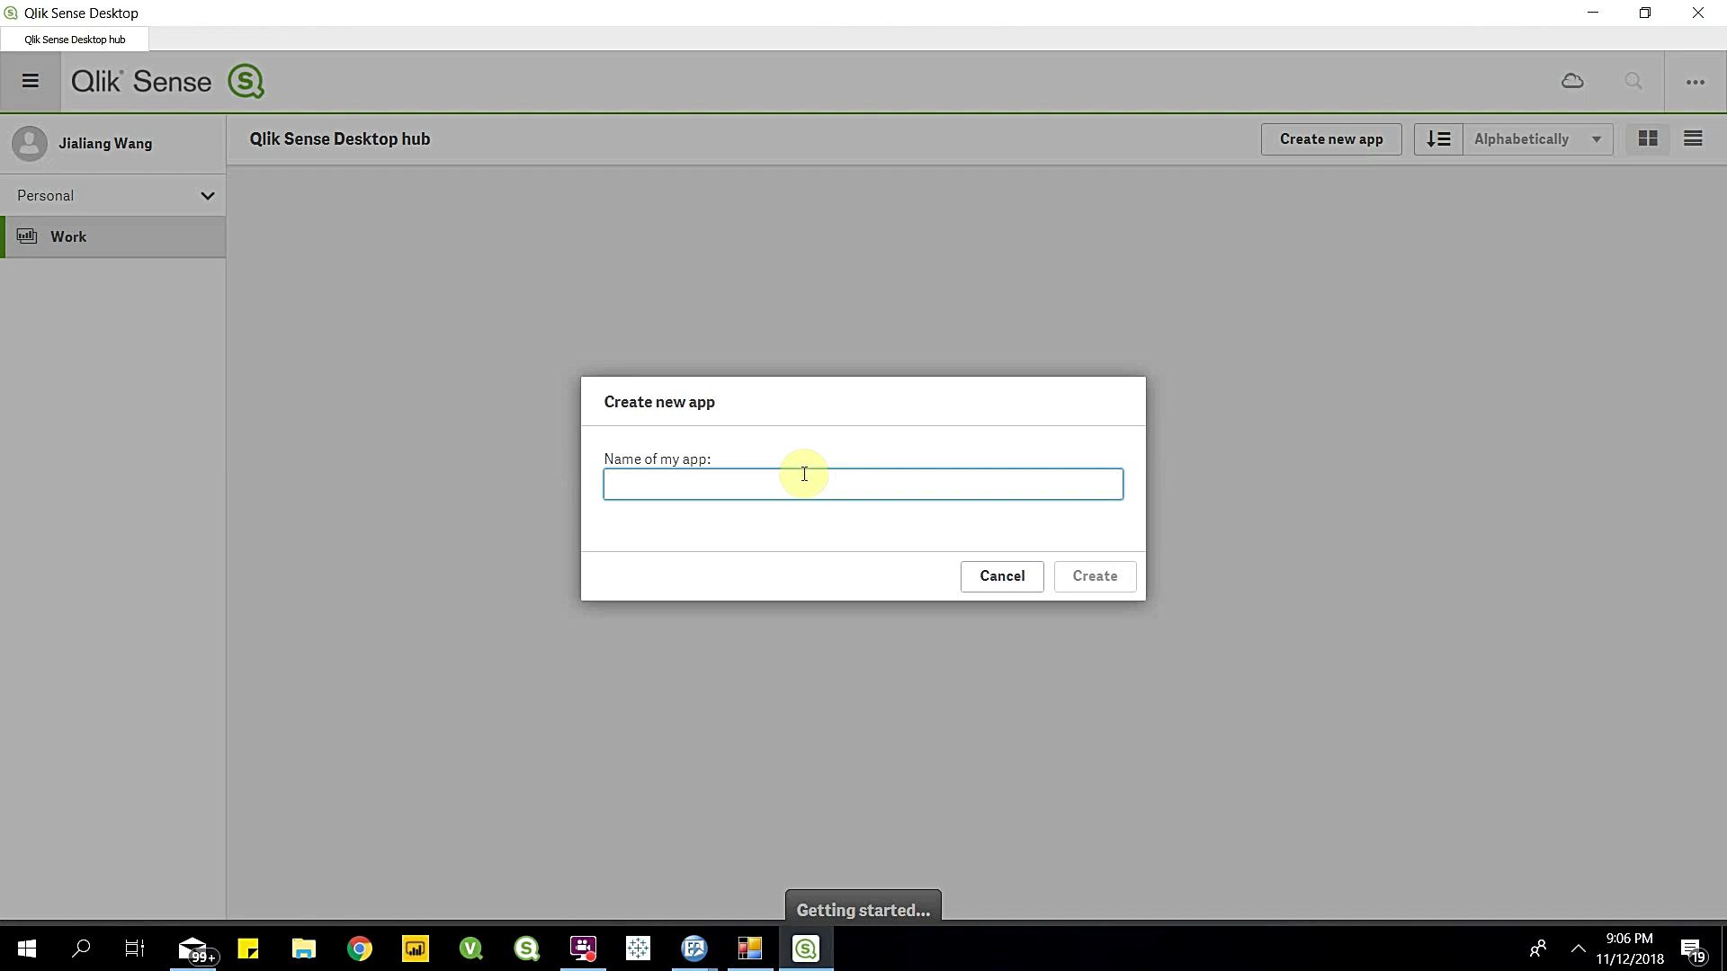
text(TMVGate )
text(Demo)
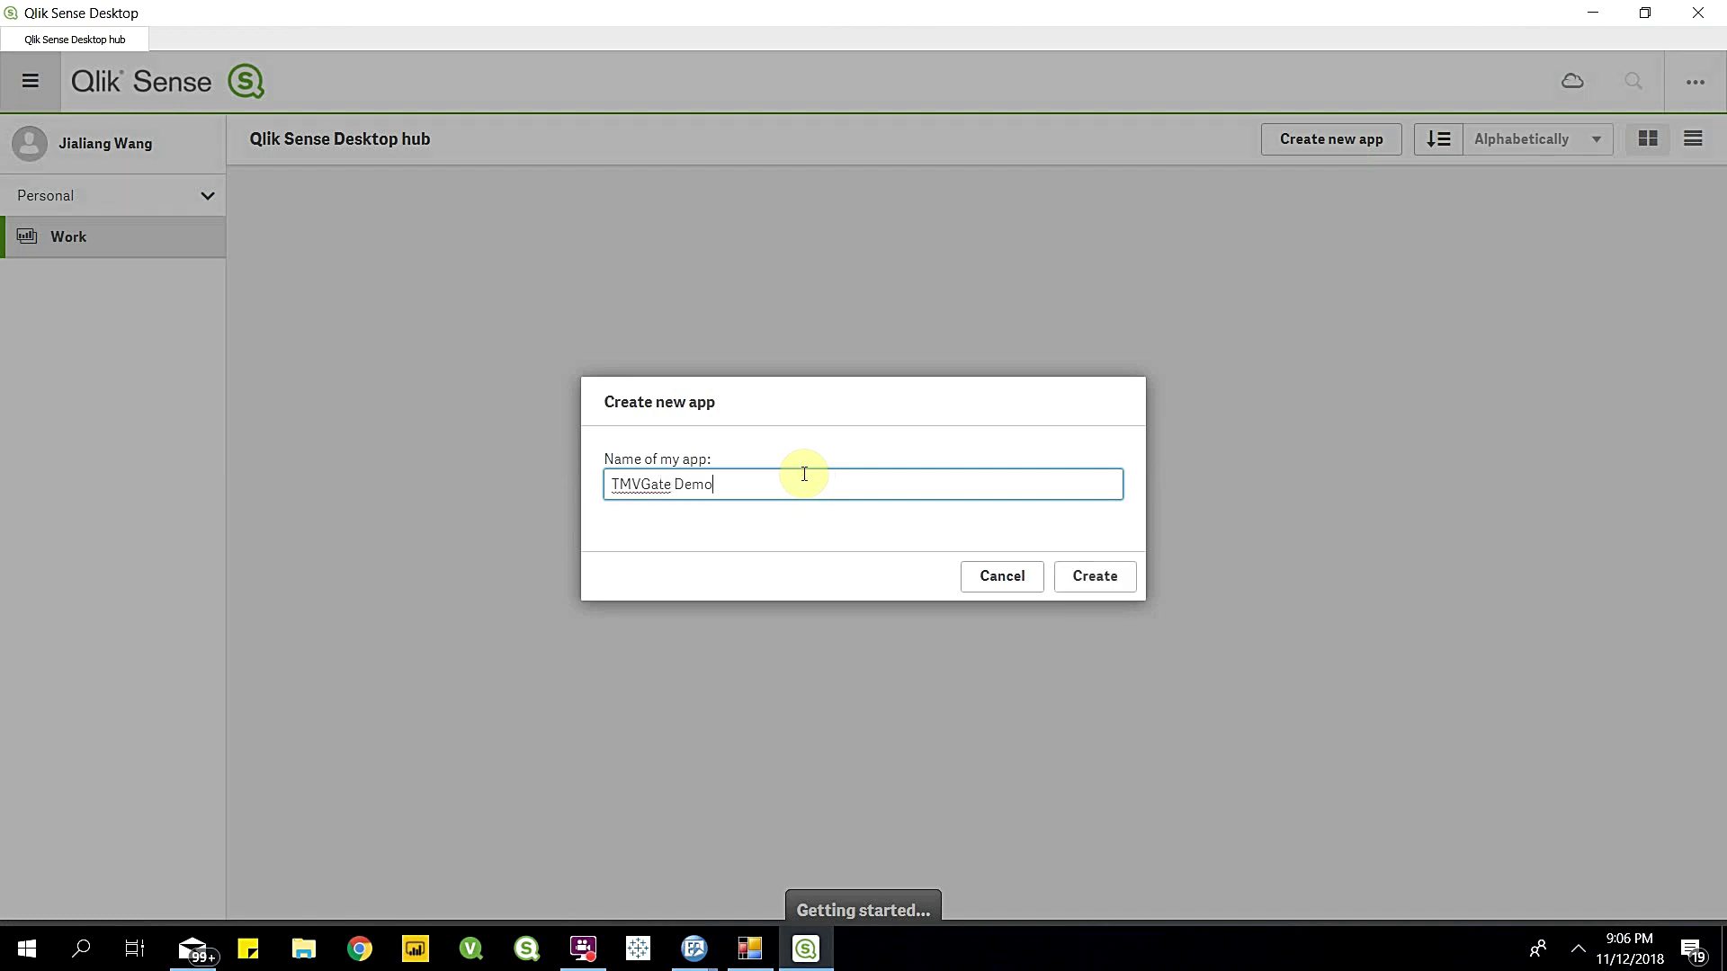
click(1095, 576)
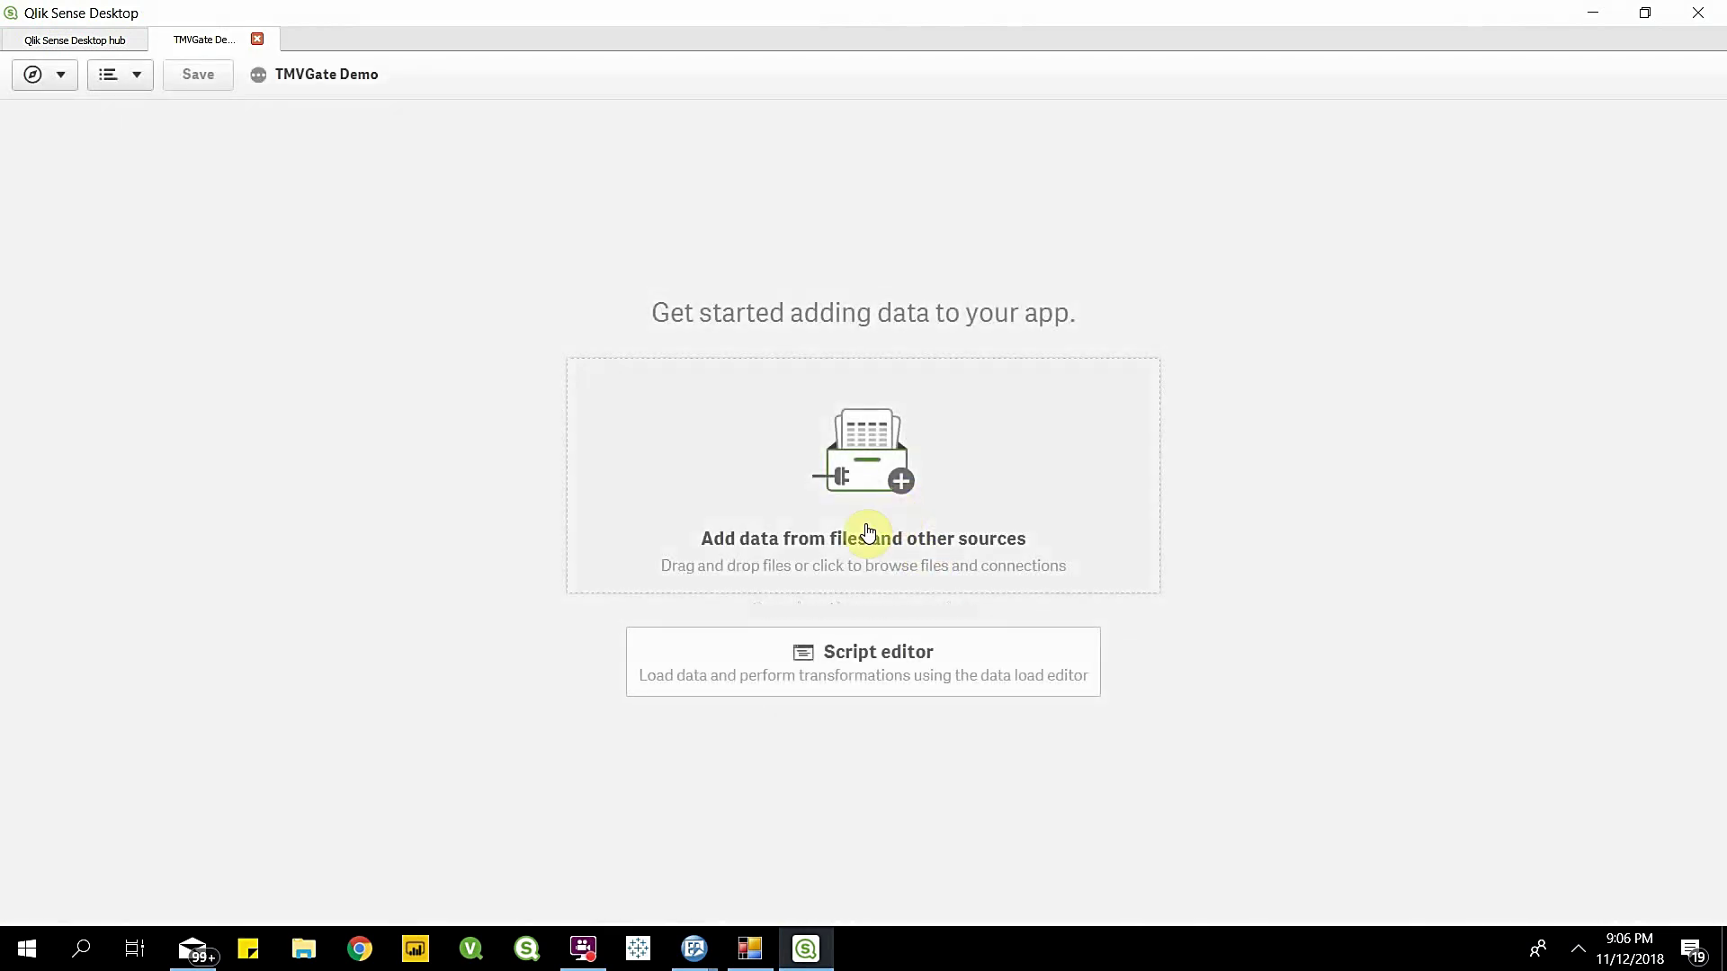
Step: Create REST connection 'Sales' using the pasted SalesCube URL and Anonymous authentication
click(899, 484)
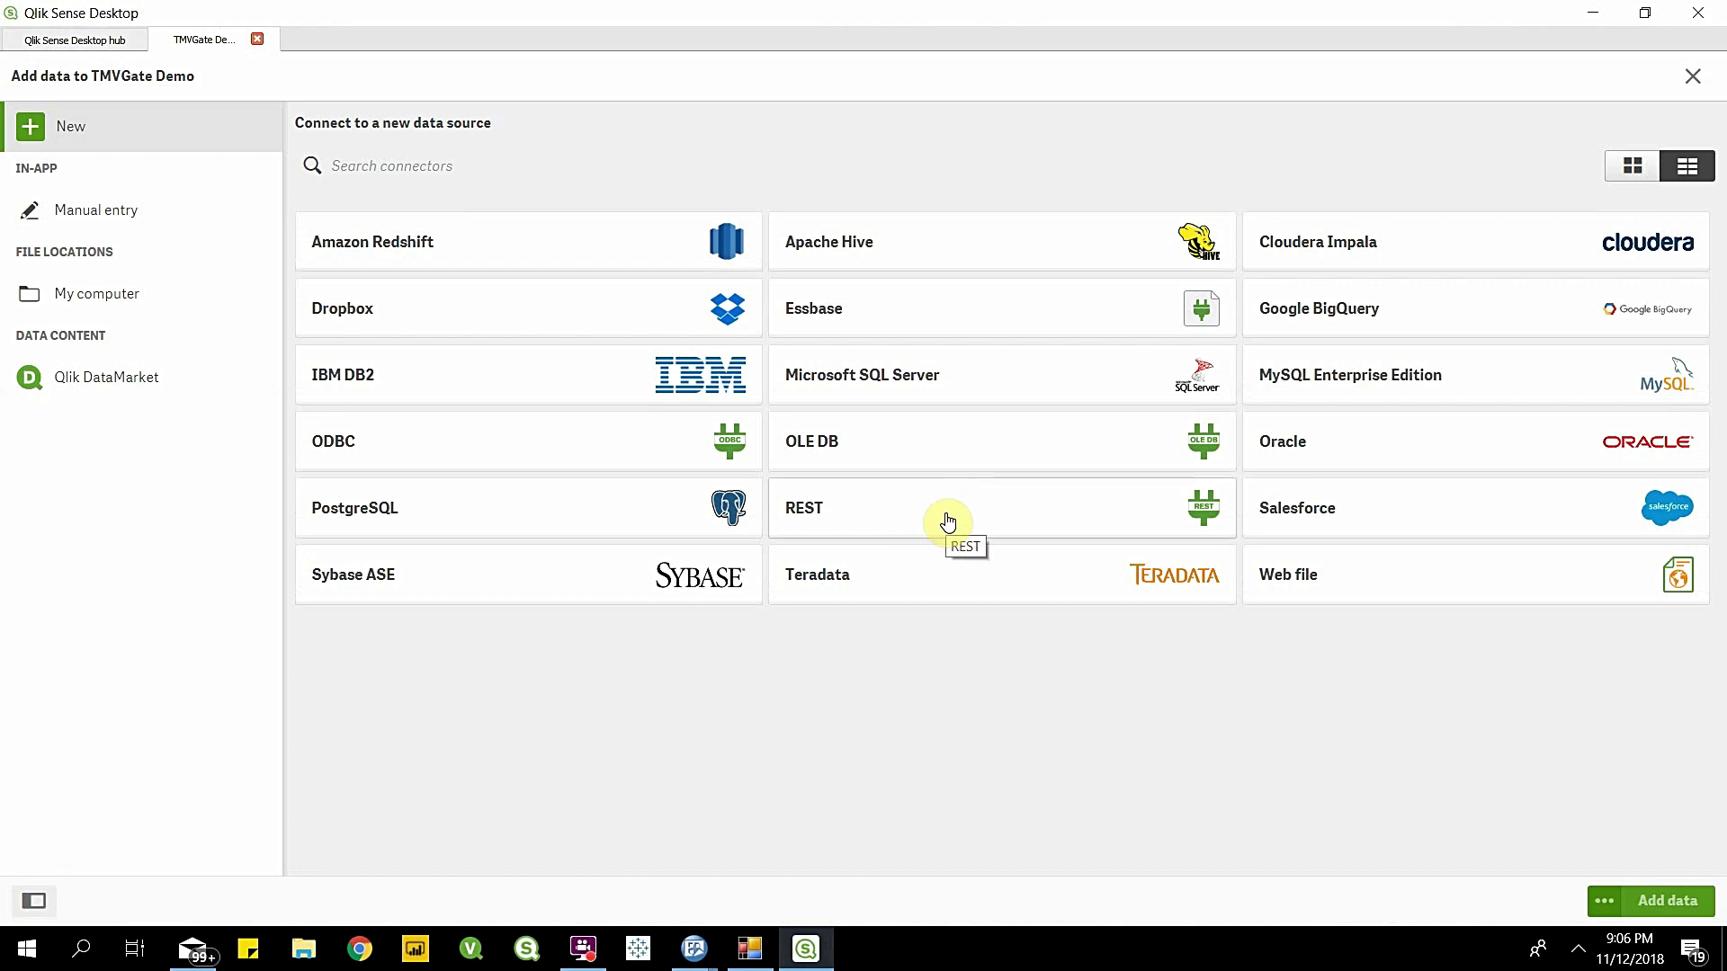
click(949, 521)
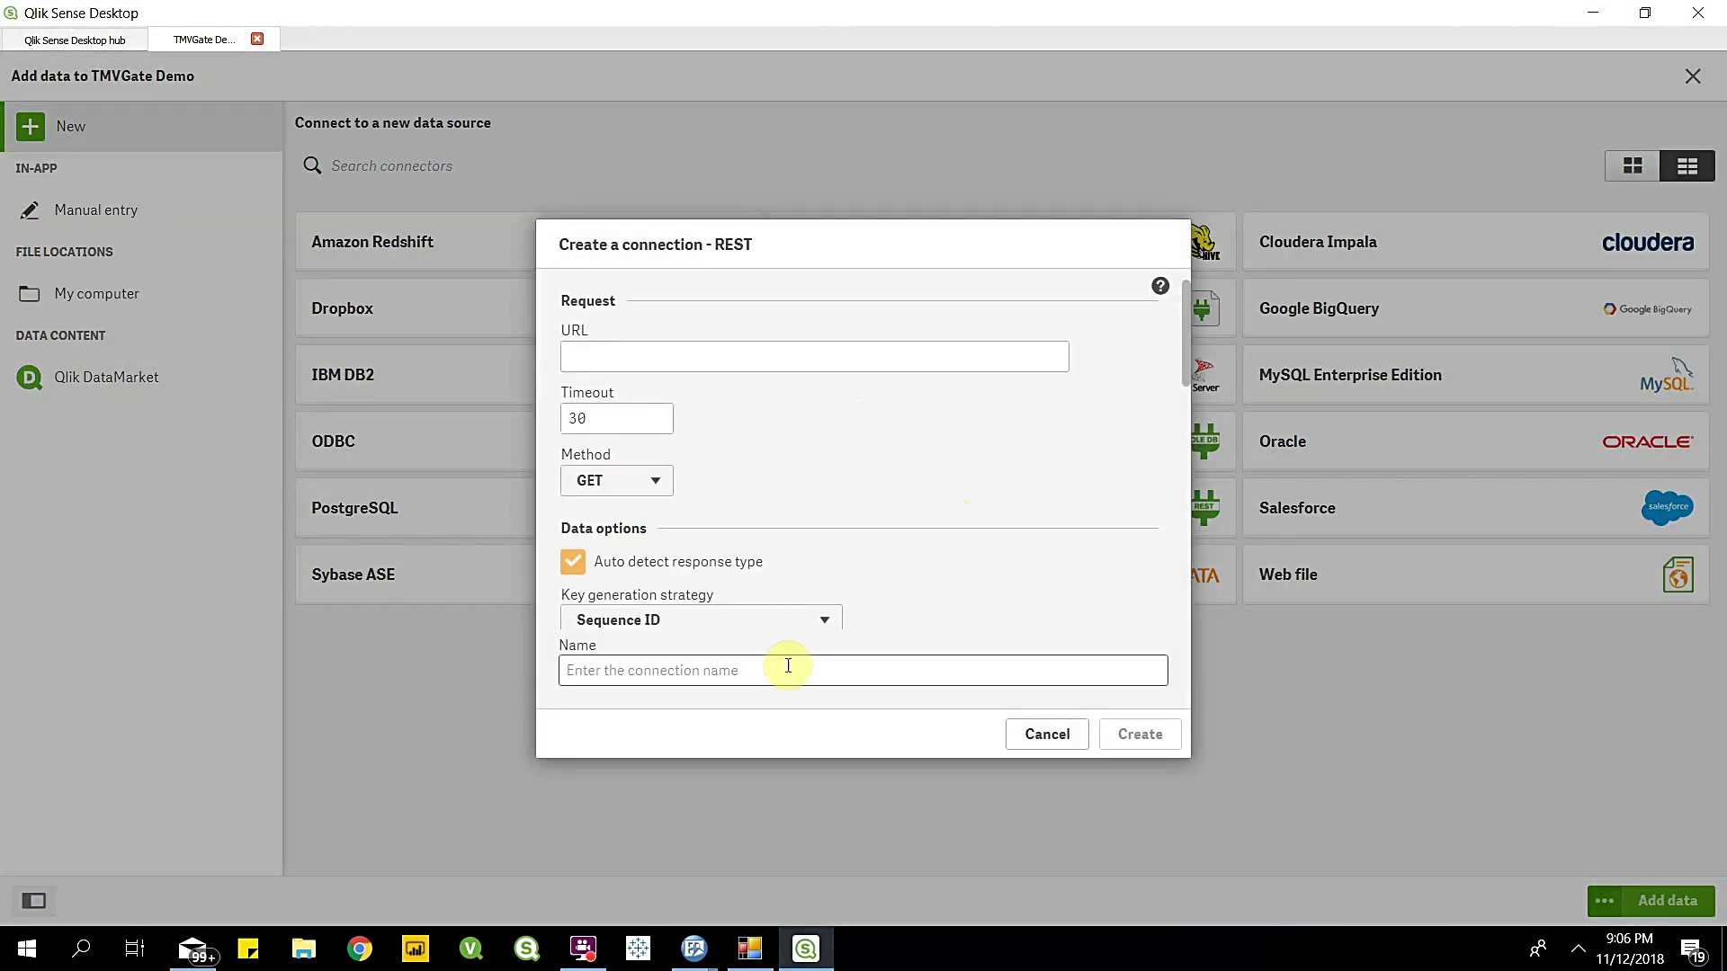
click(661, 357)
right_click(661, 356)
click(752, 466)
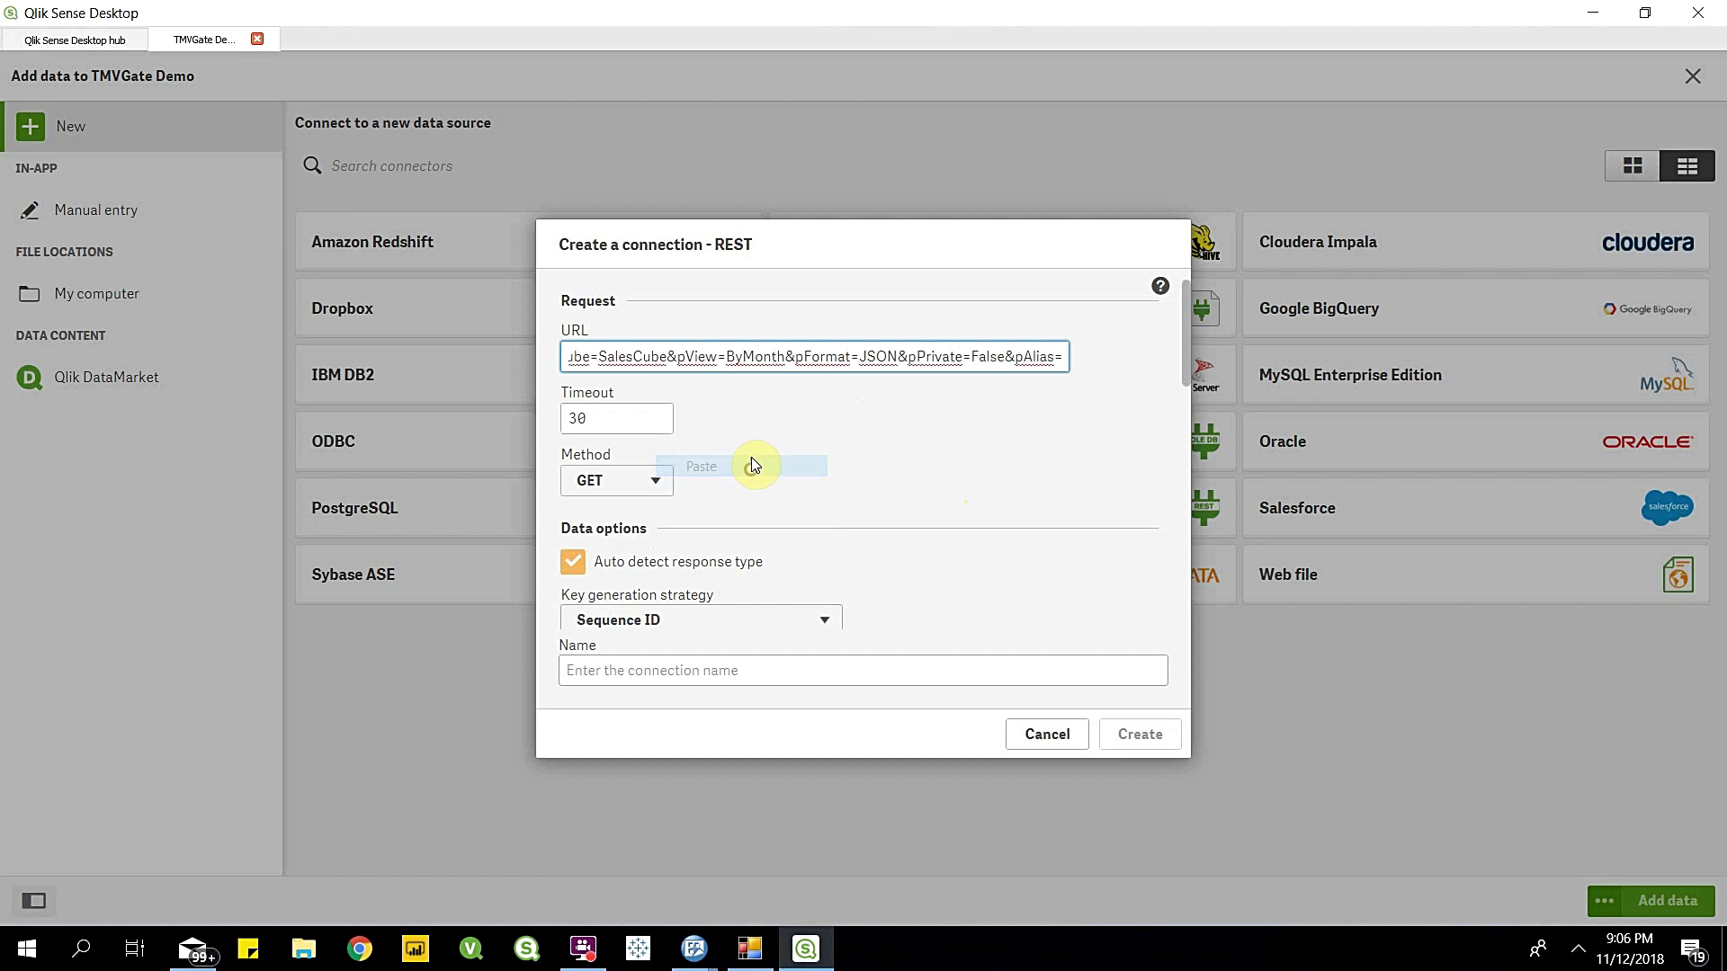
scroll(751, 466, down, 3)
click(718, 546)
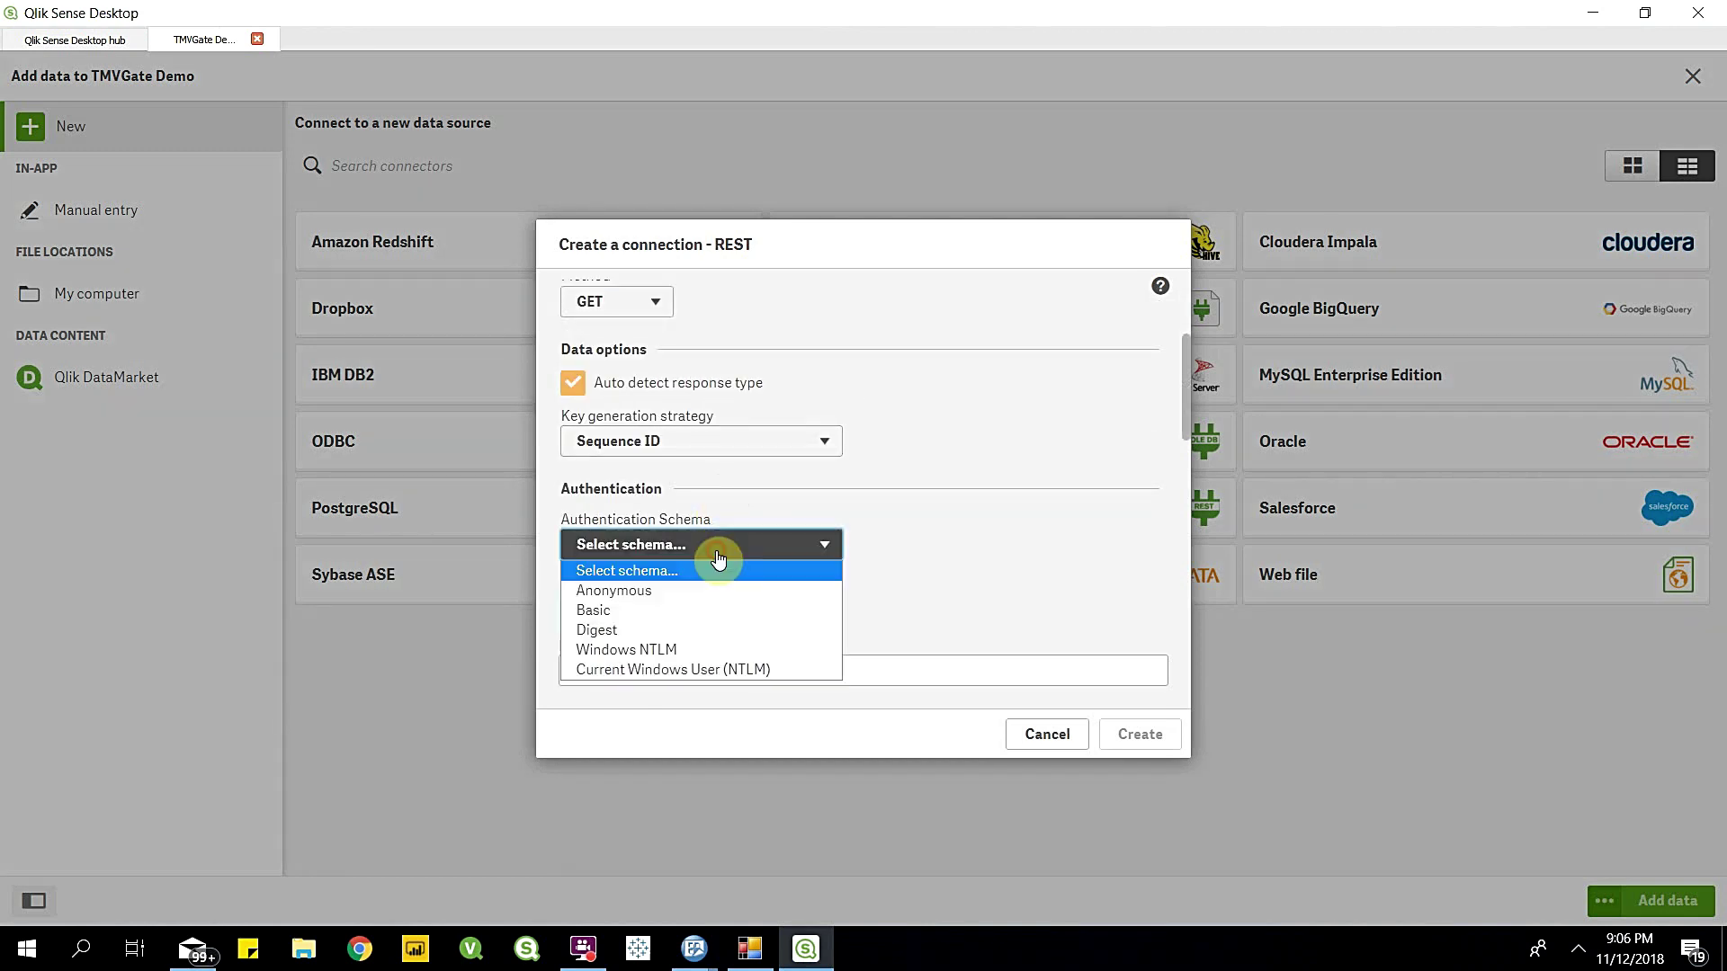
click(722, 589)
click(723, 667)
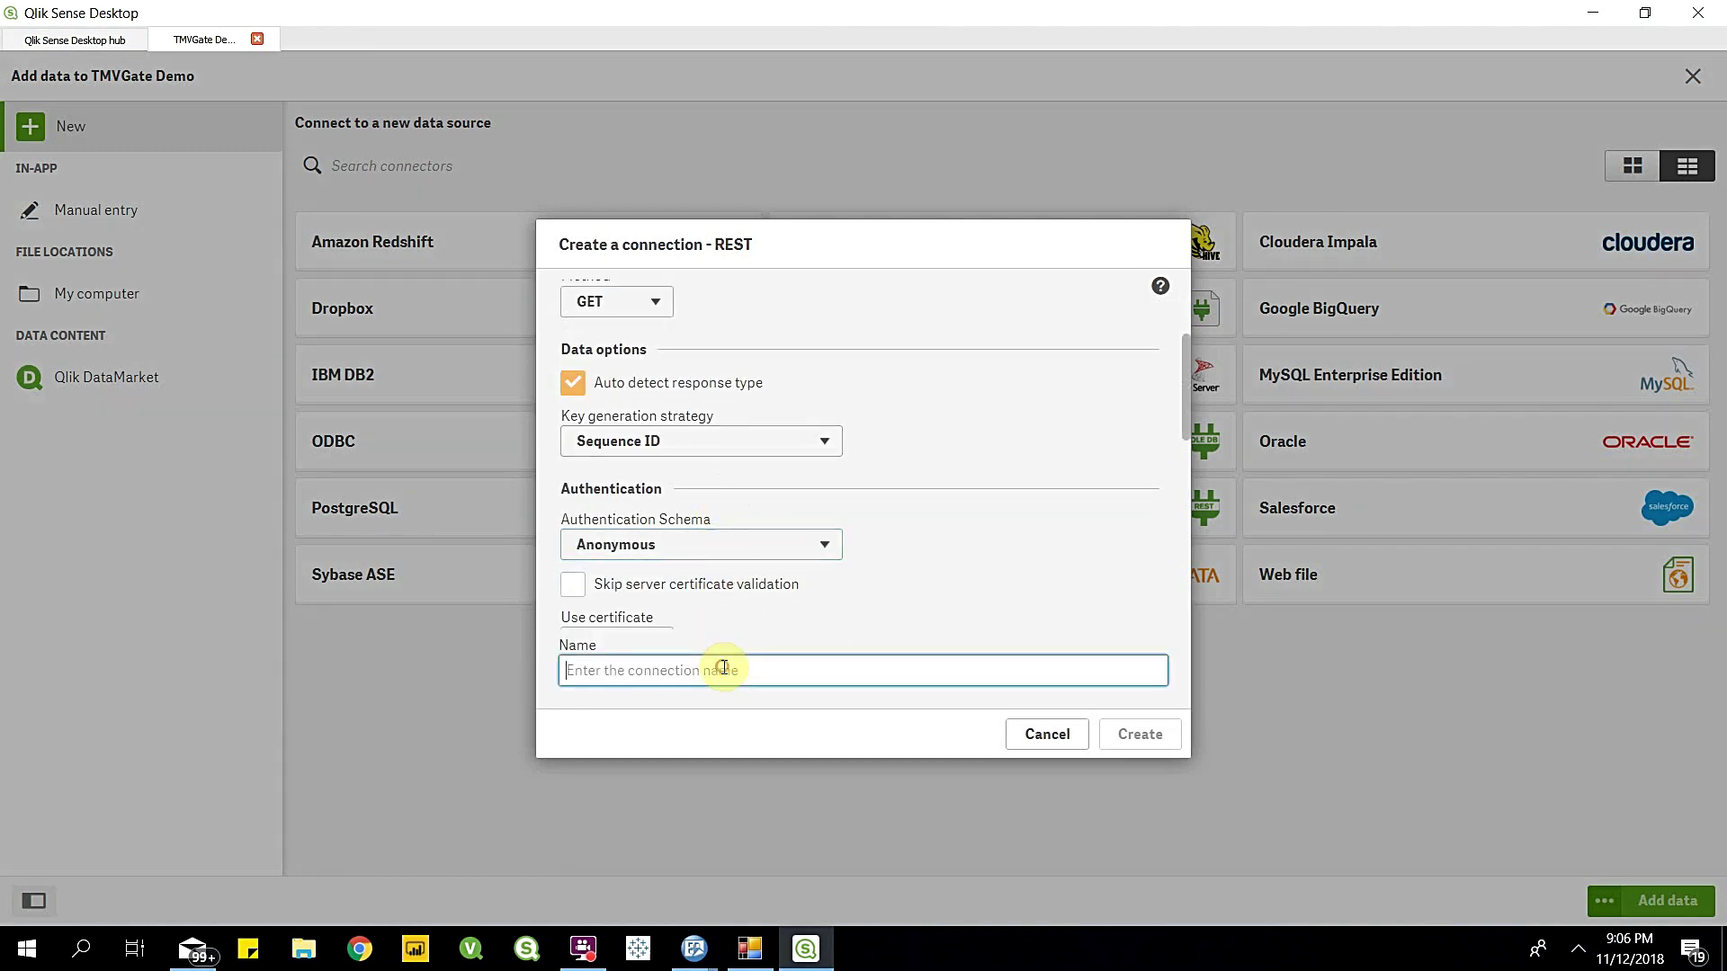
text(Sales)
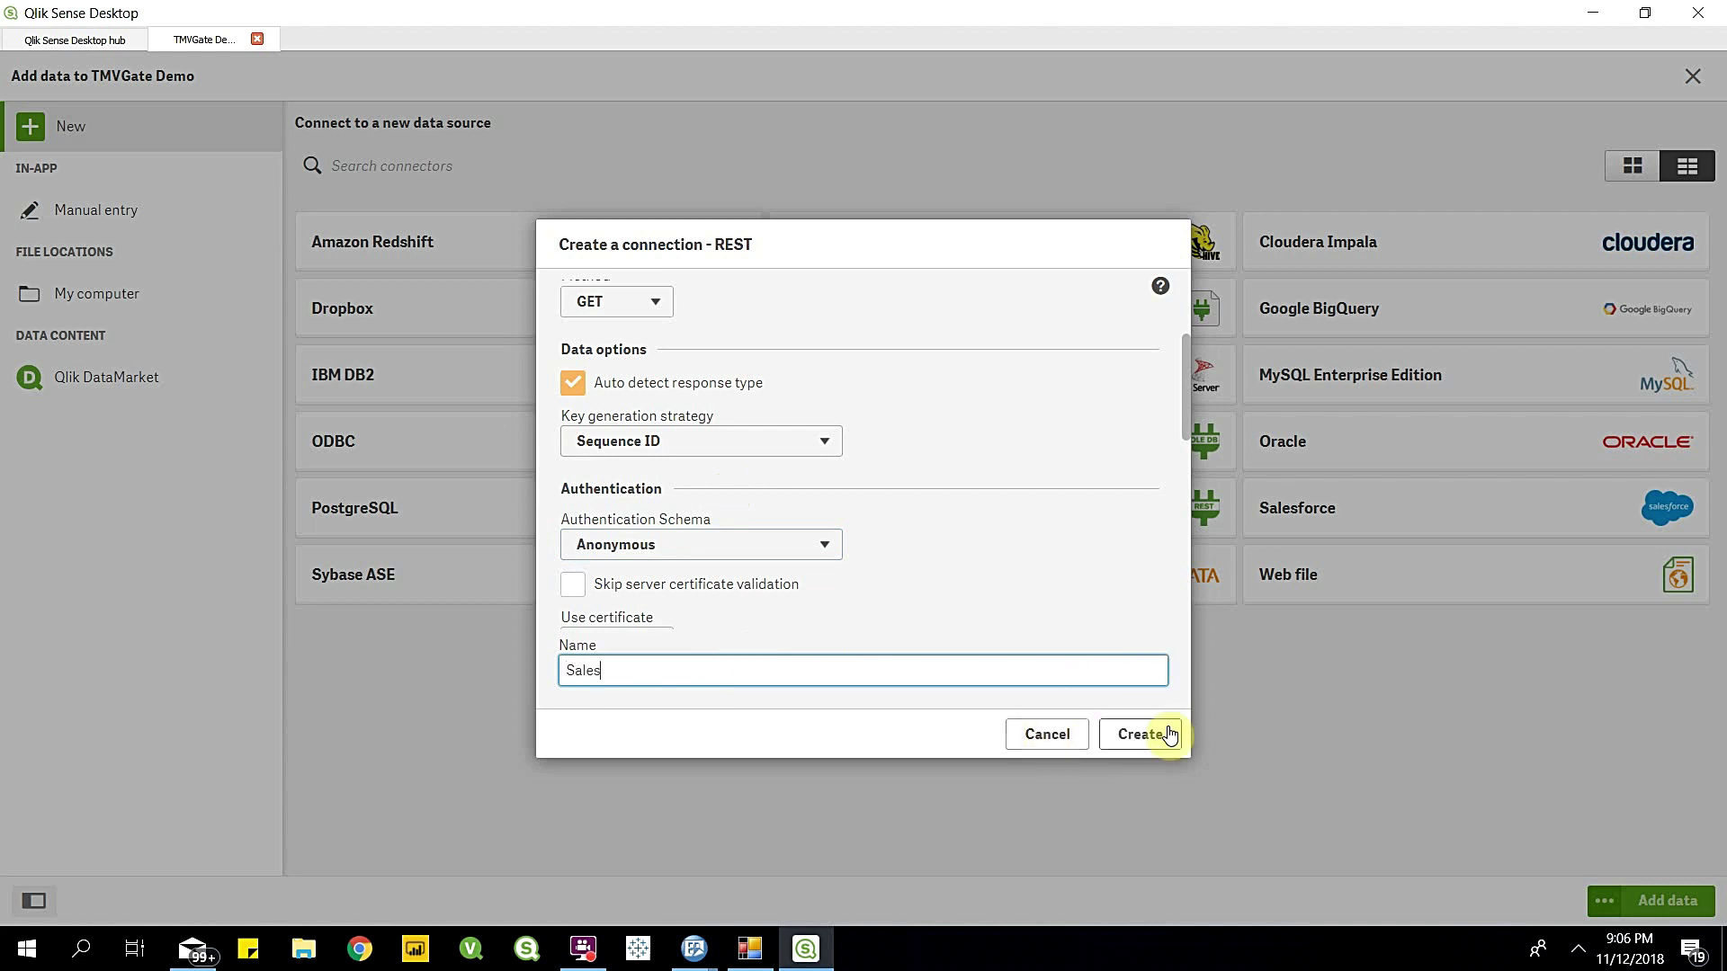
click(1139, 734)
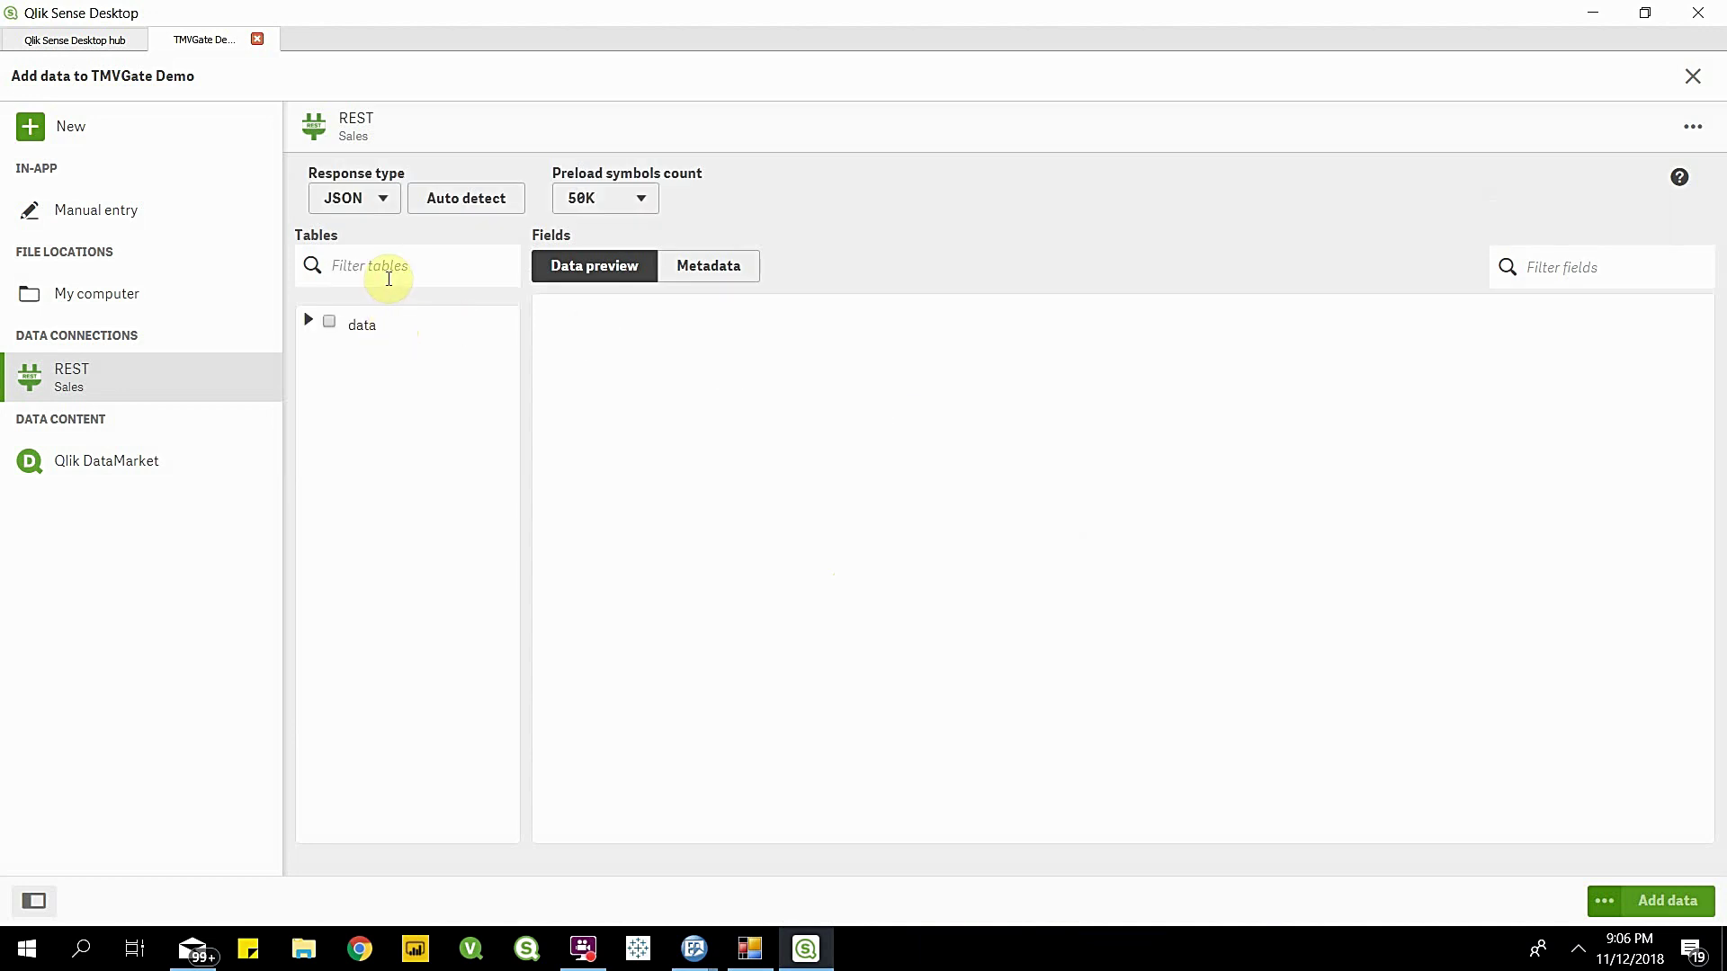
Step: Select the data table (region, account1, model, actvsbud, month, Value) and add it to the app
click(329, 325)
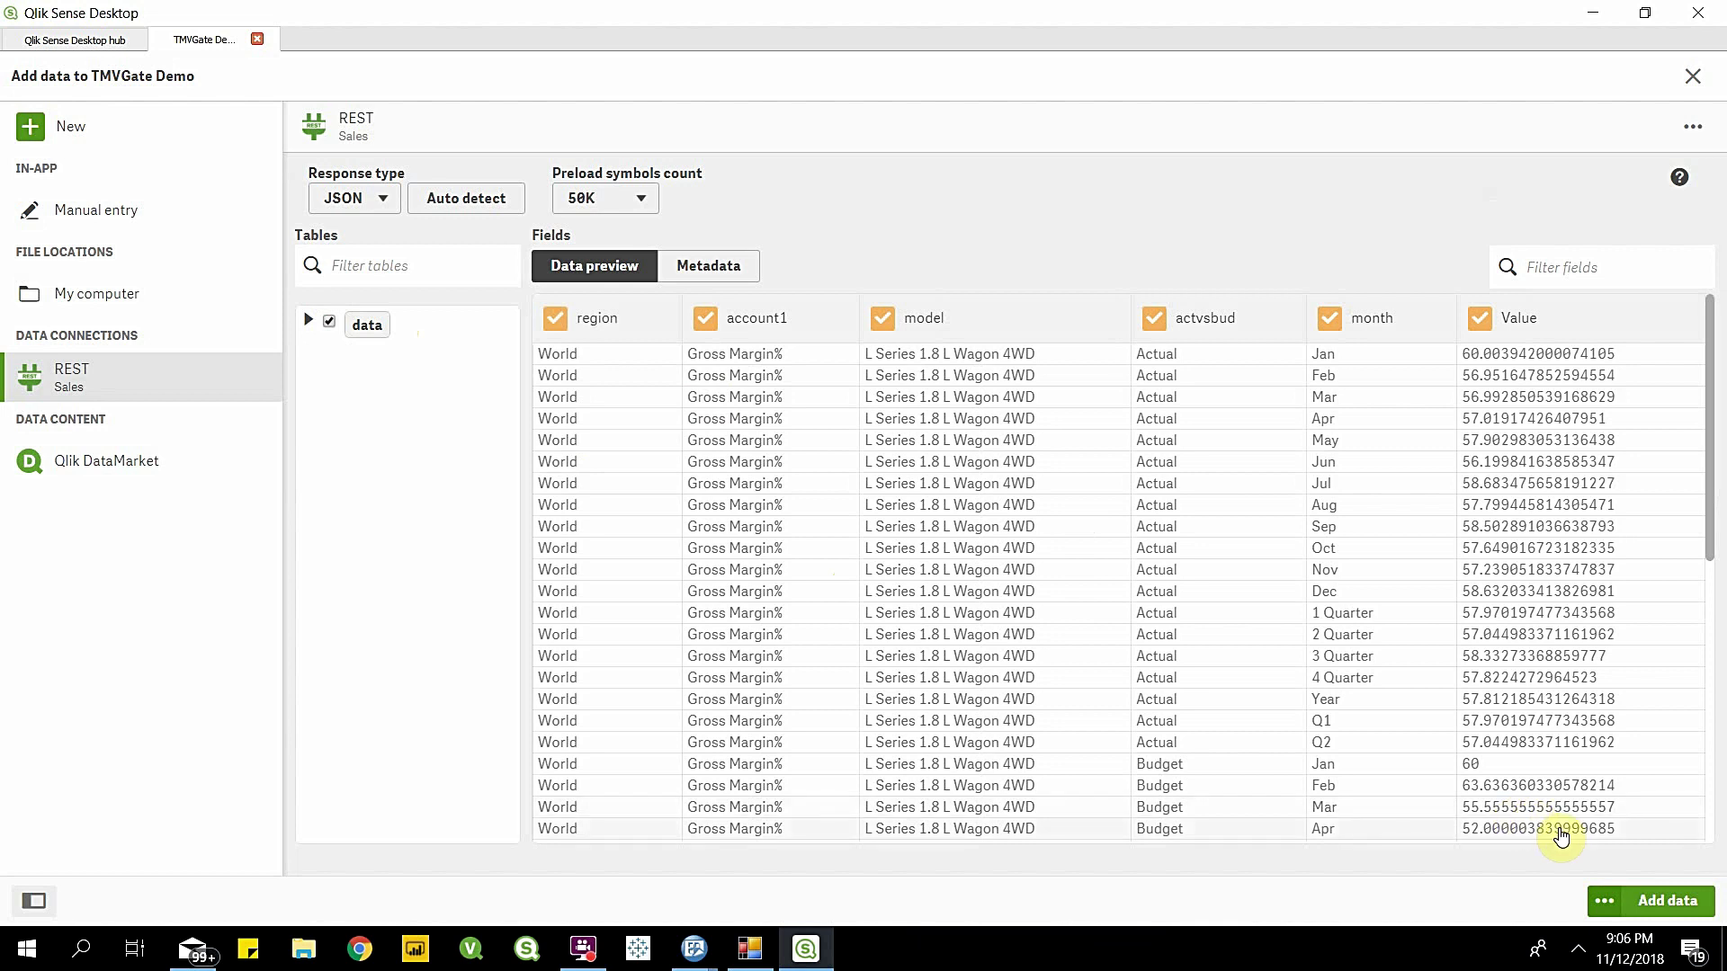
click(1670, 900)
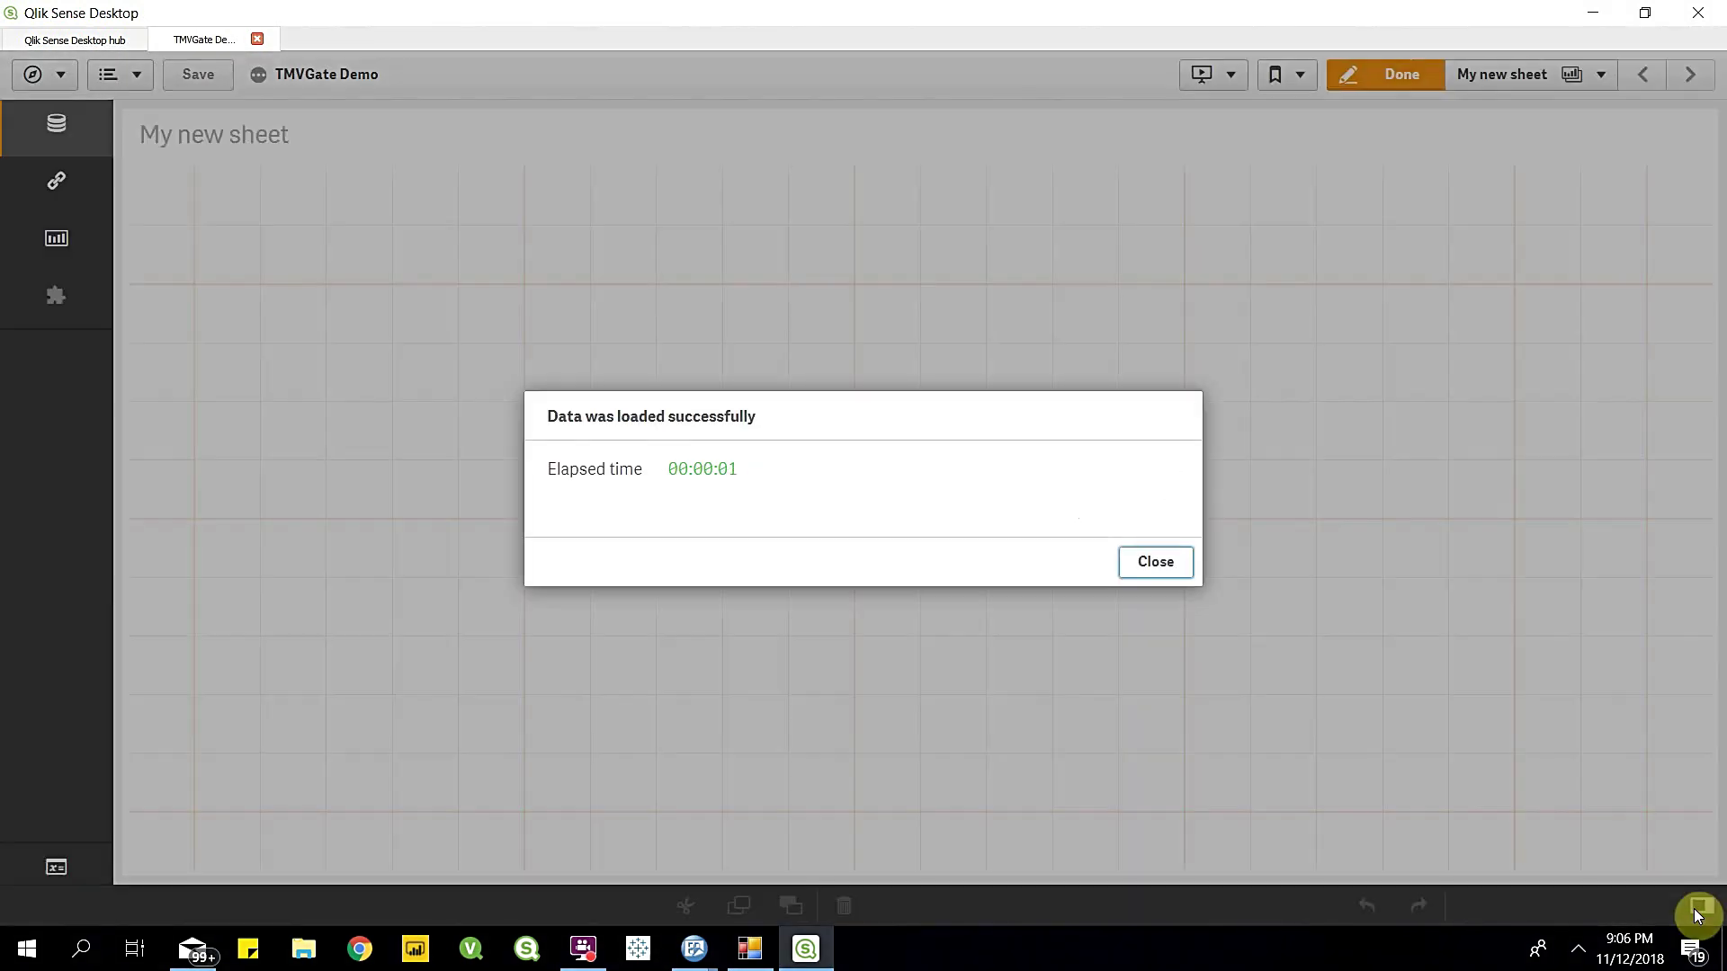
Step: Dismiss the load notice and build bar charts of sum(Value) by month and by model
click(1155, 562)
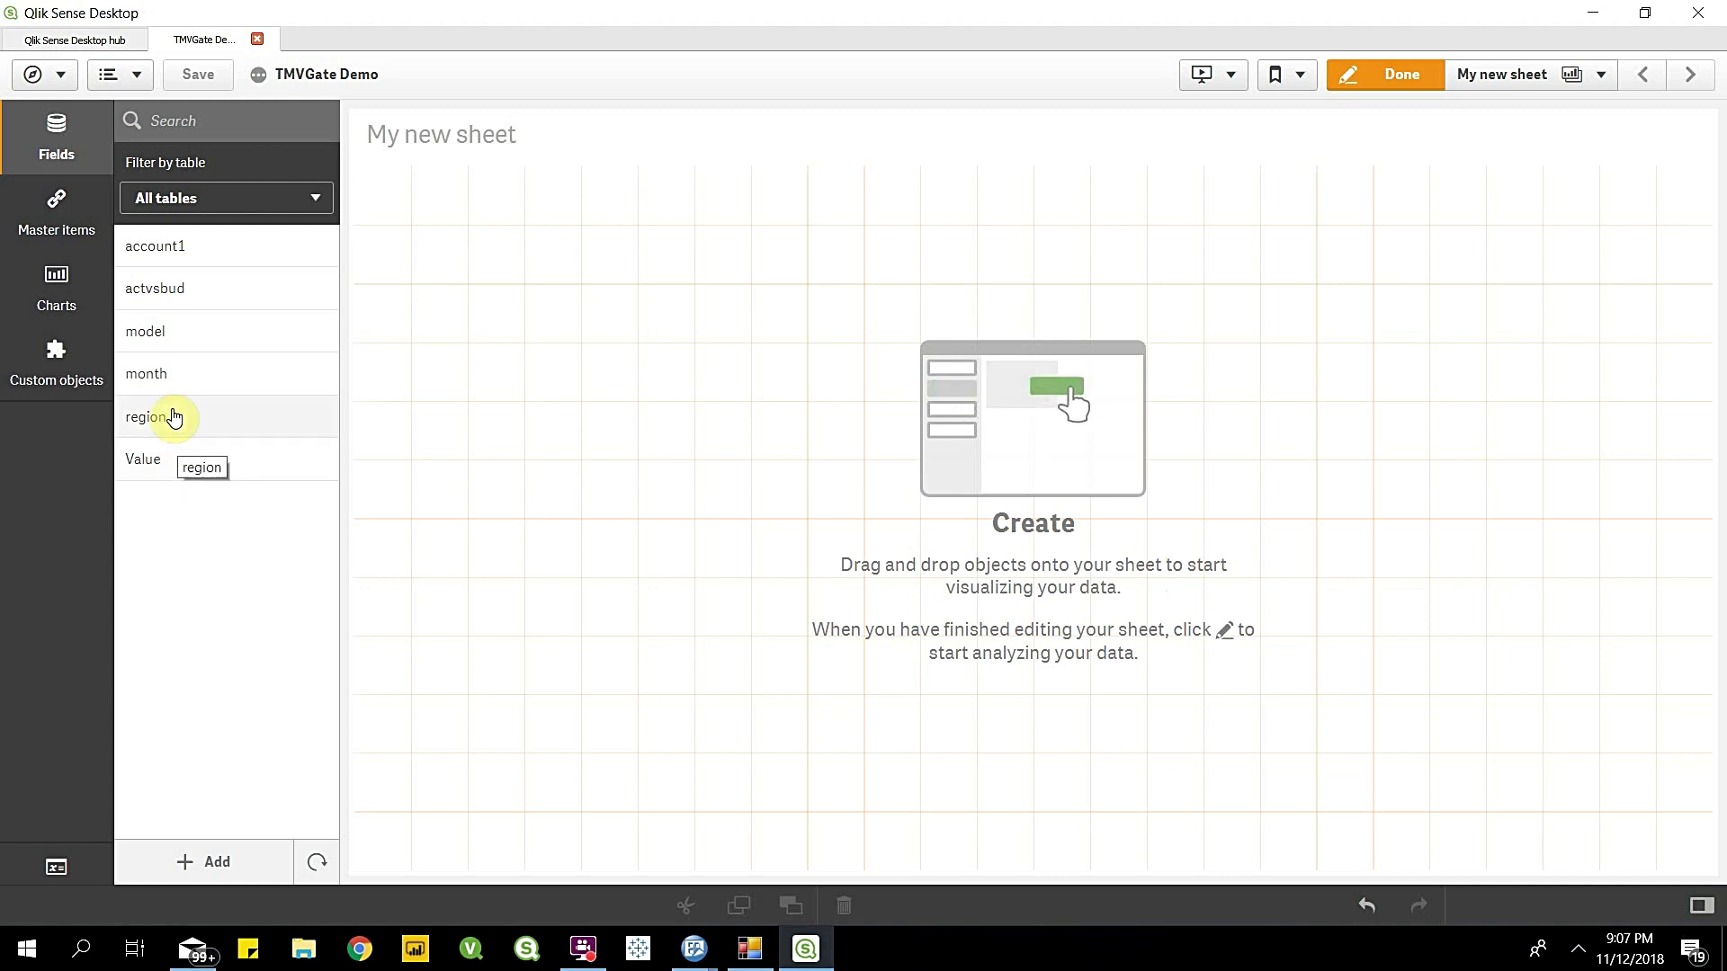
drag(156, 373, 494, 394)
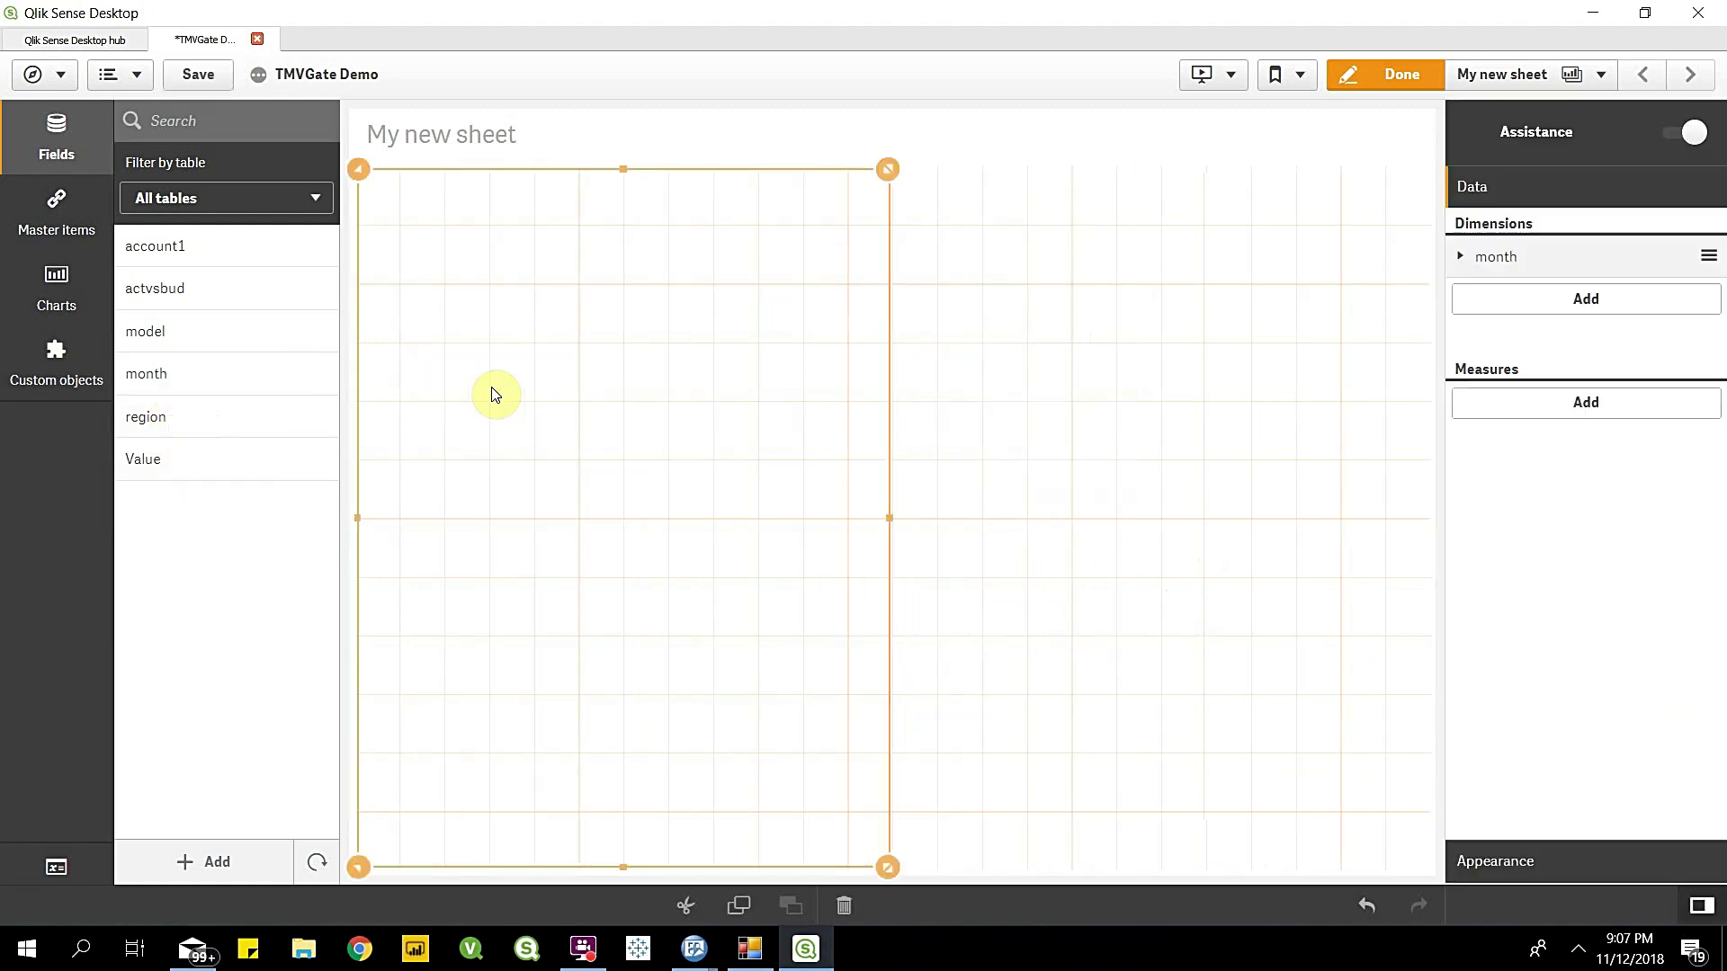
drag(143, 459, 635, 434)
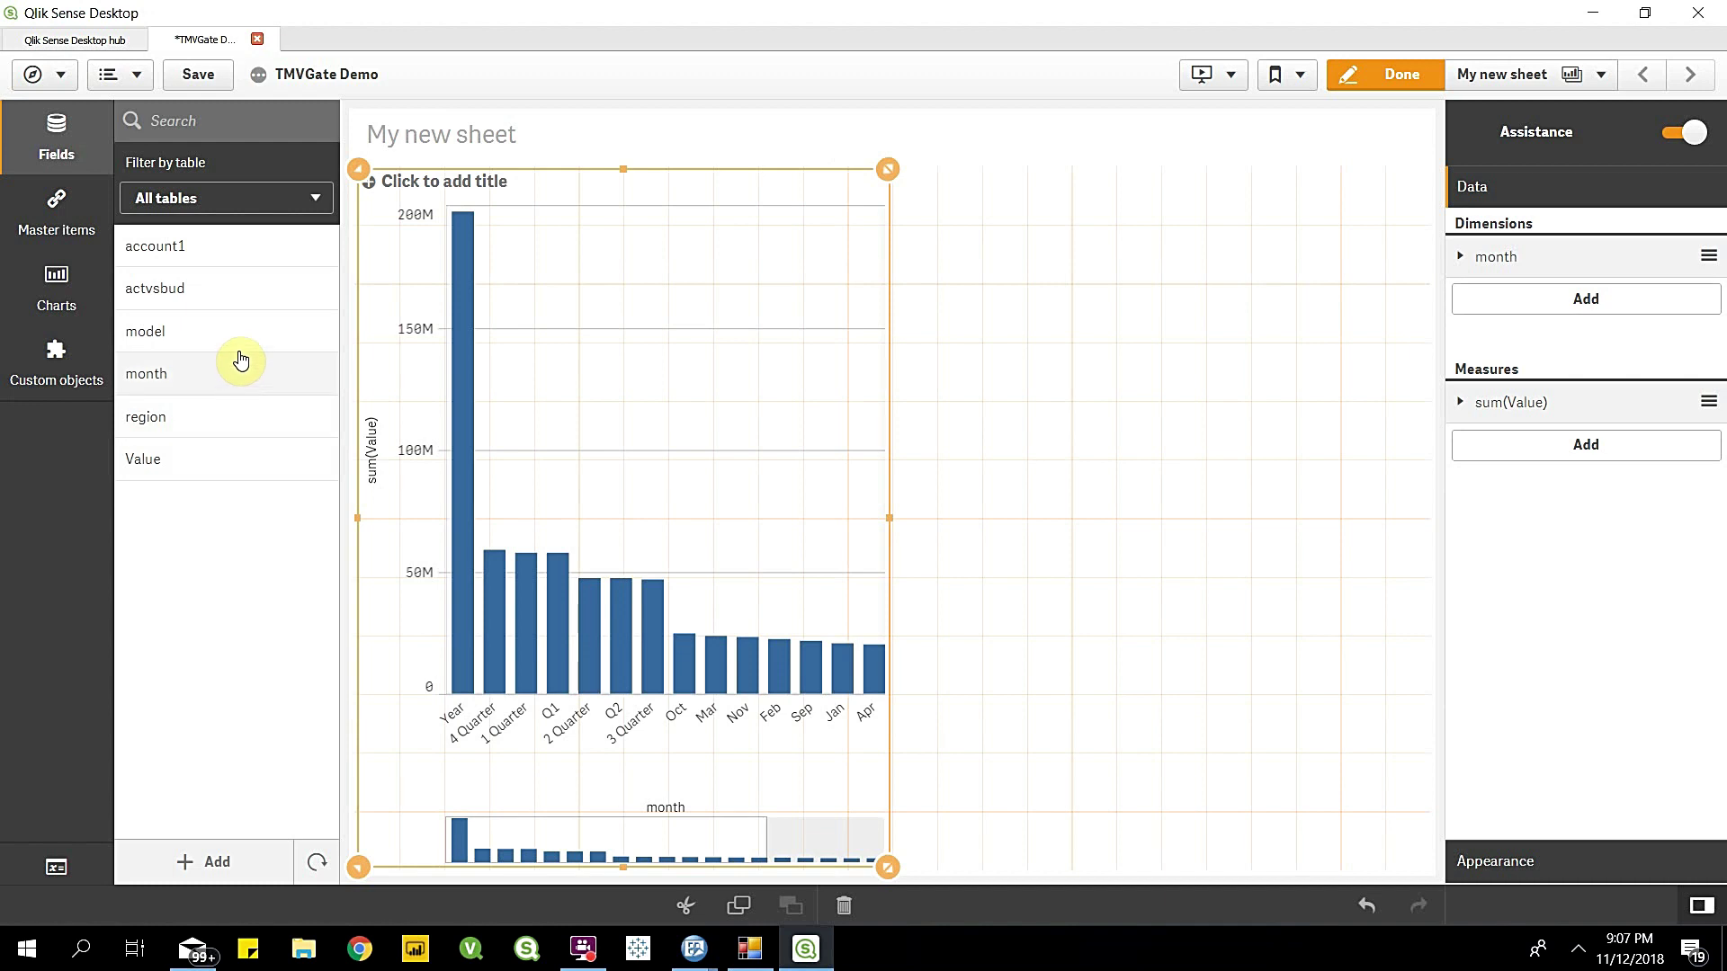
drag(230, 330, 1152, 418)
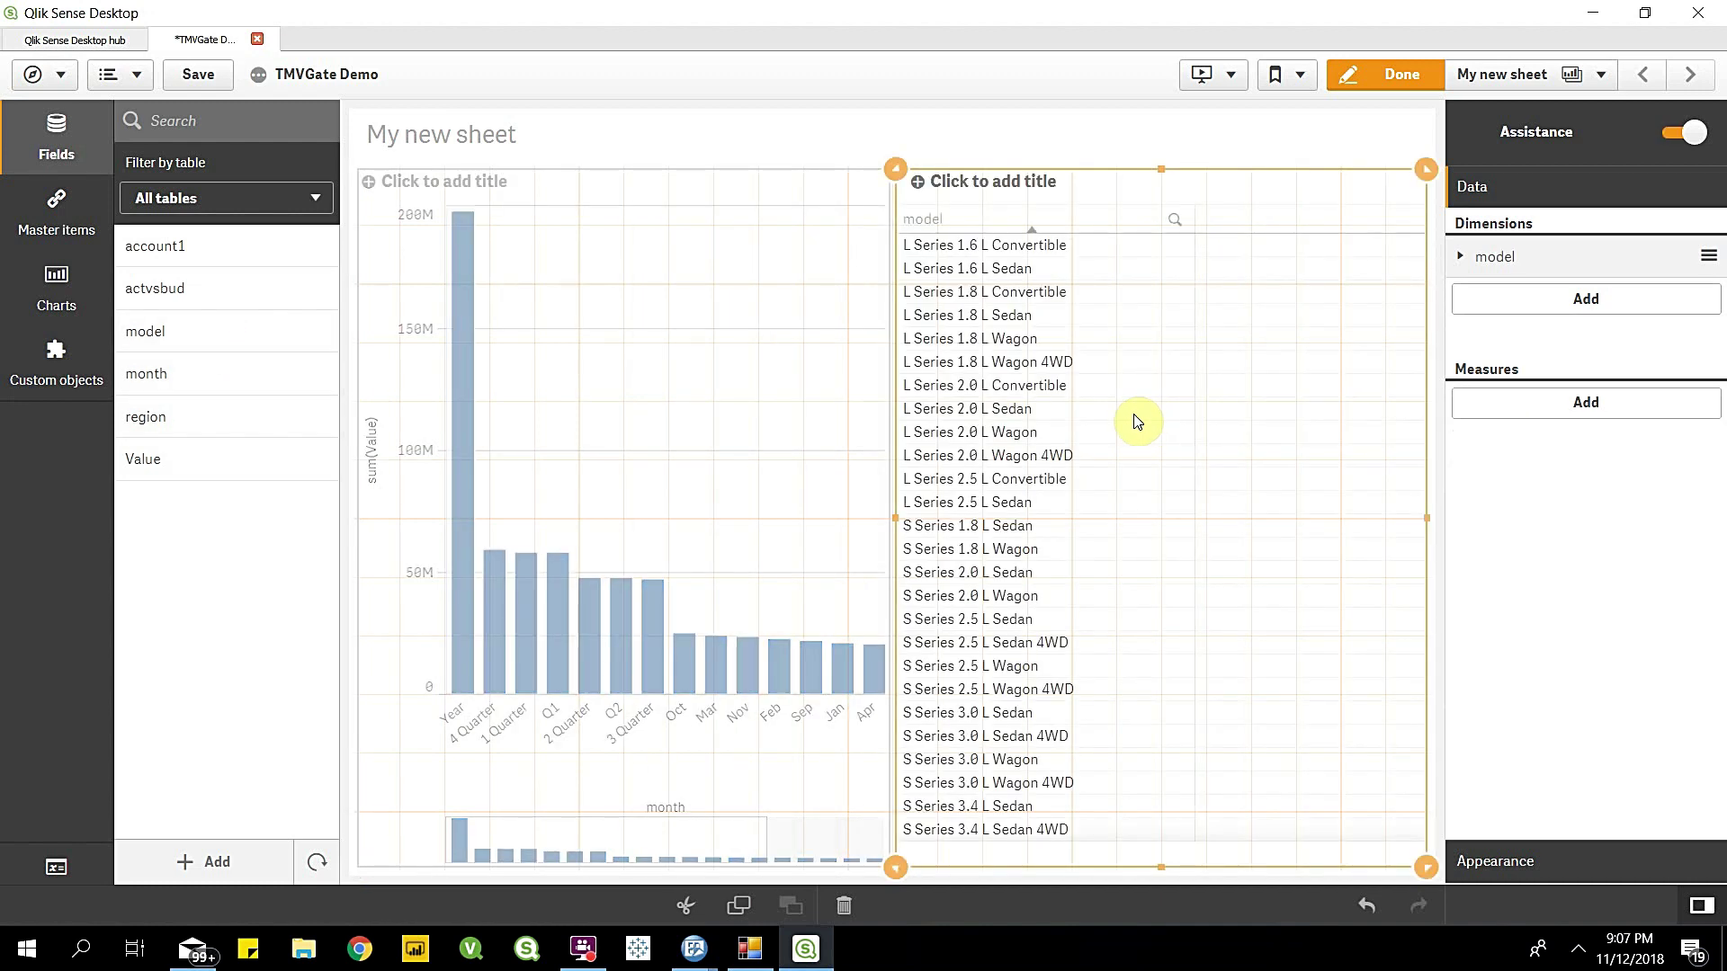
mouse_move(215, 459)
mouse_down()
mouse_move(1165, 574)
mouse_move(1183, 560)
mouse_up()
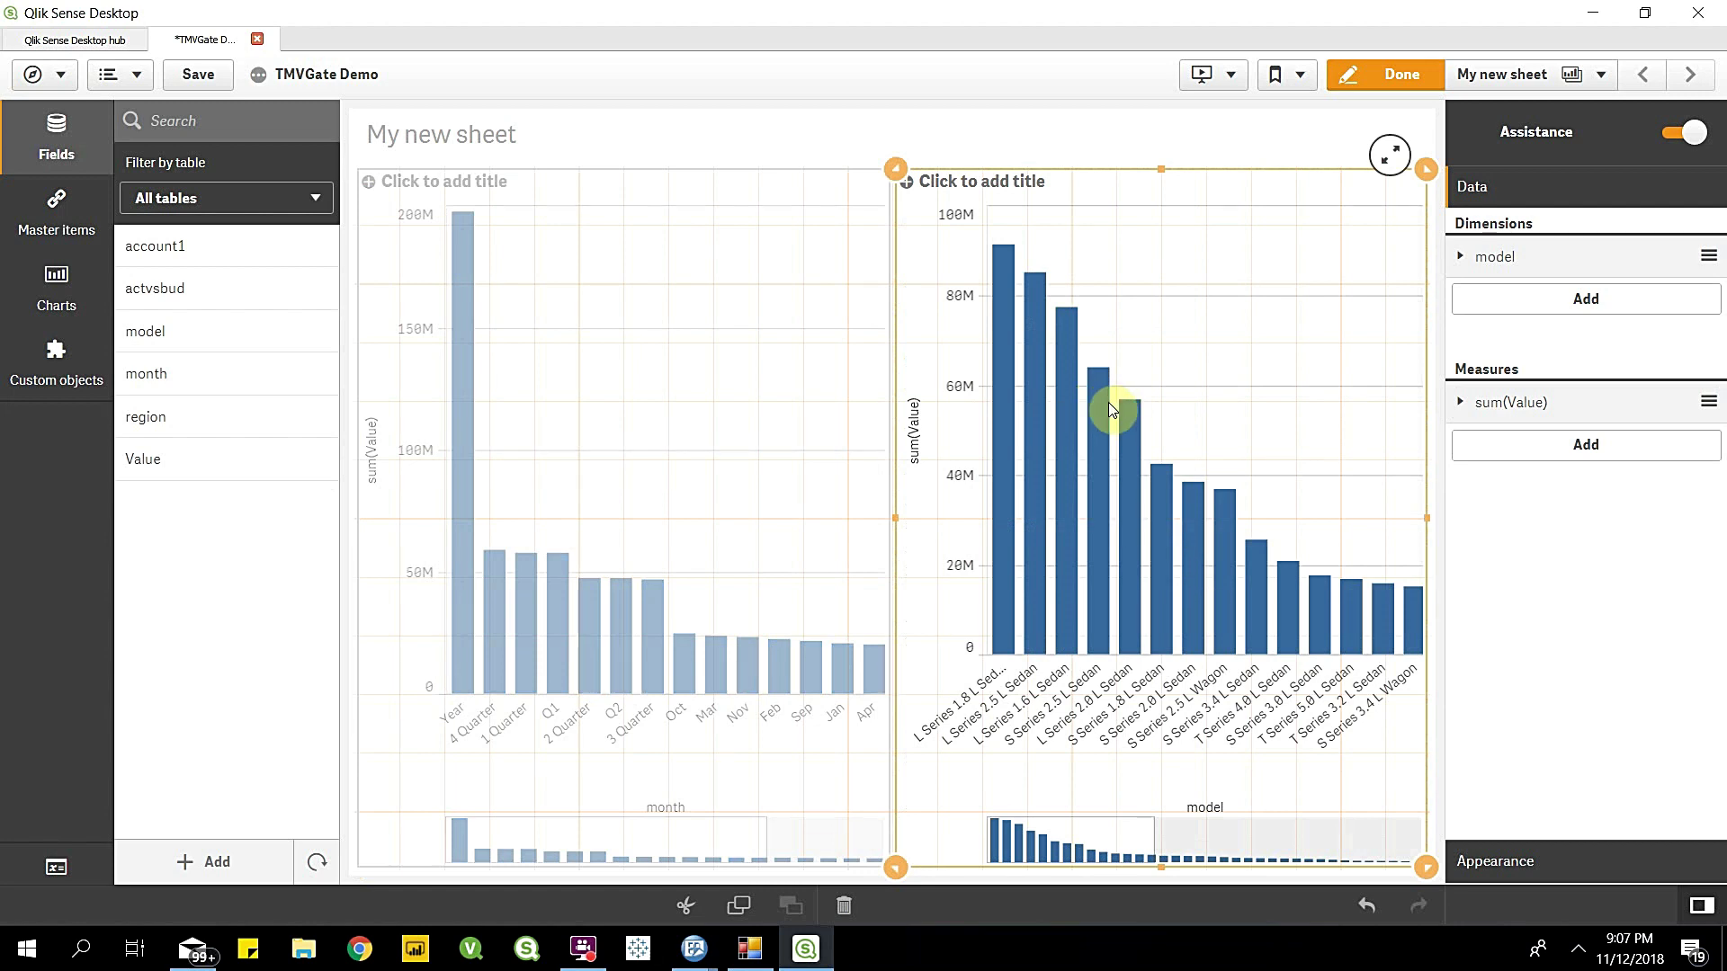
Step: Finish editing to view the month and model bar charts
click(1400, 75)
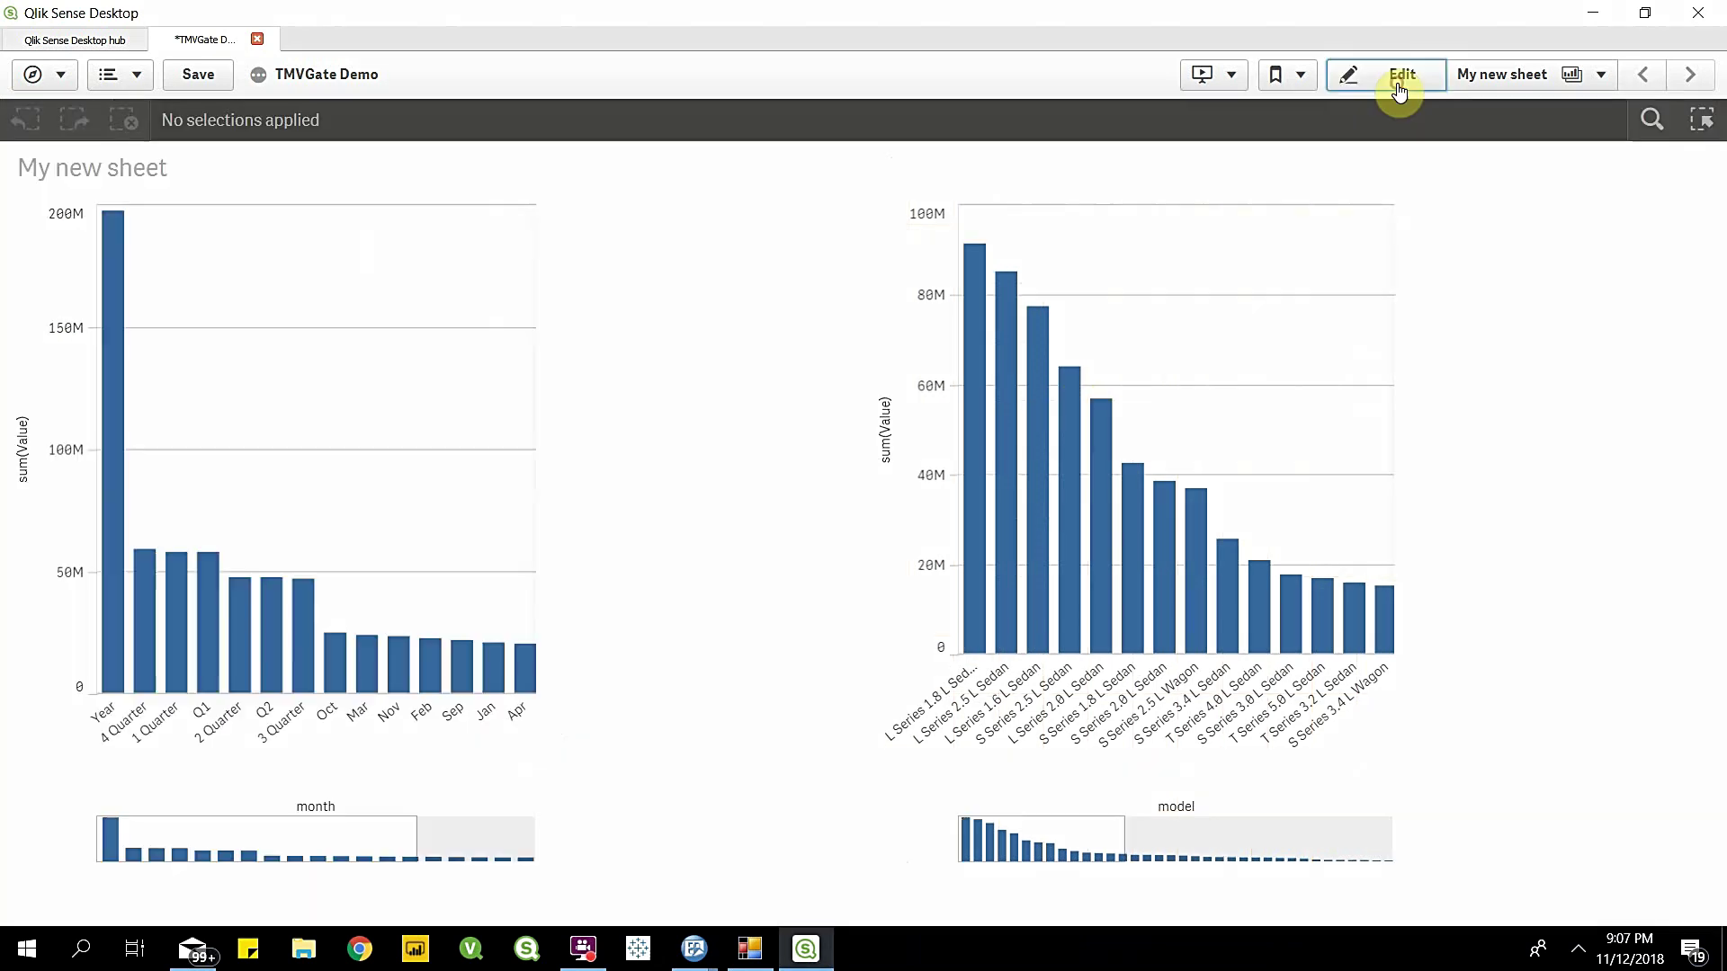
scroll(1316, 540, down, 5)
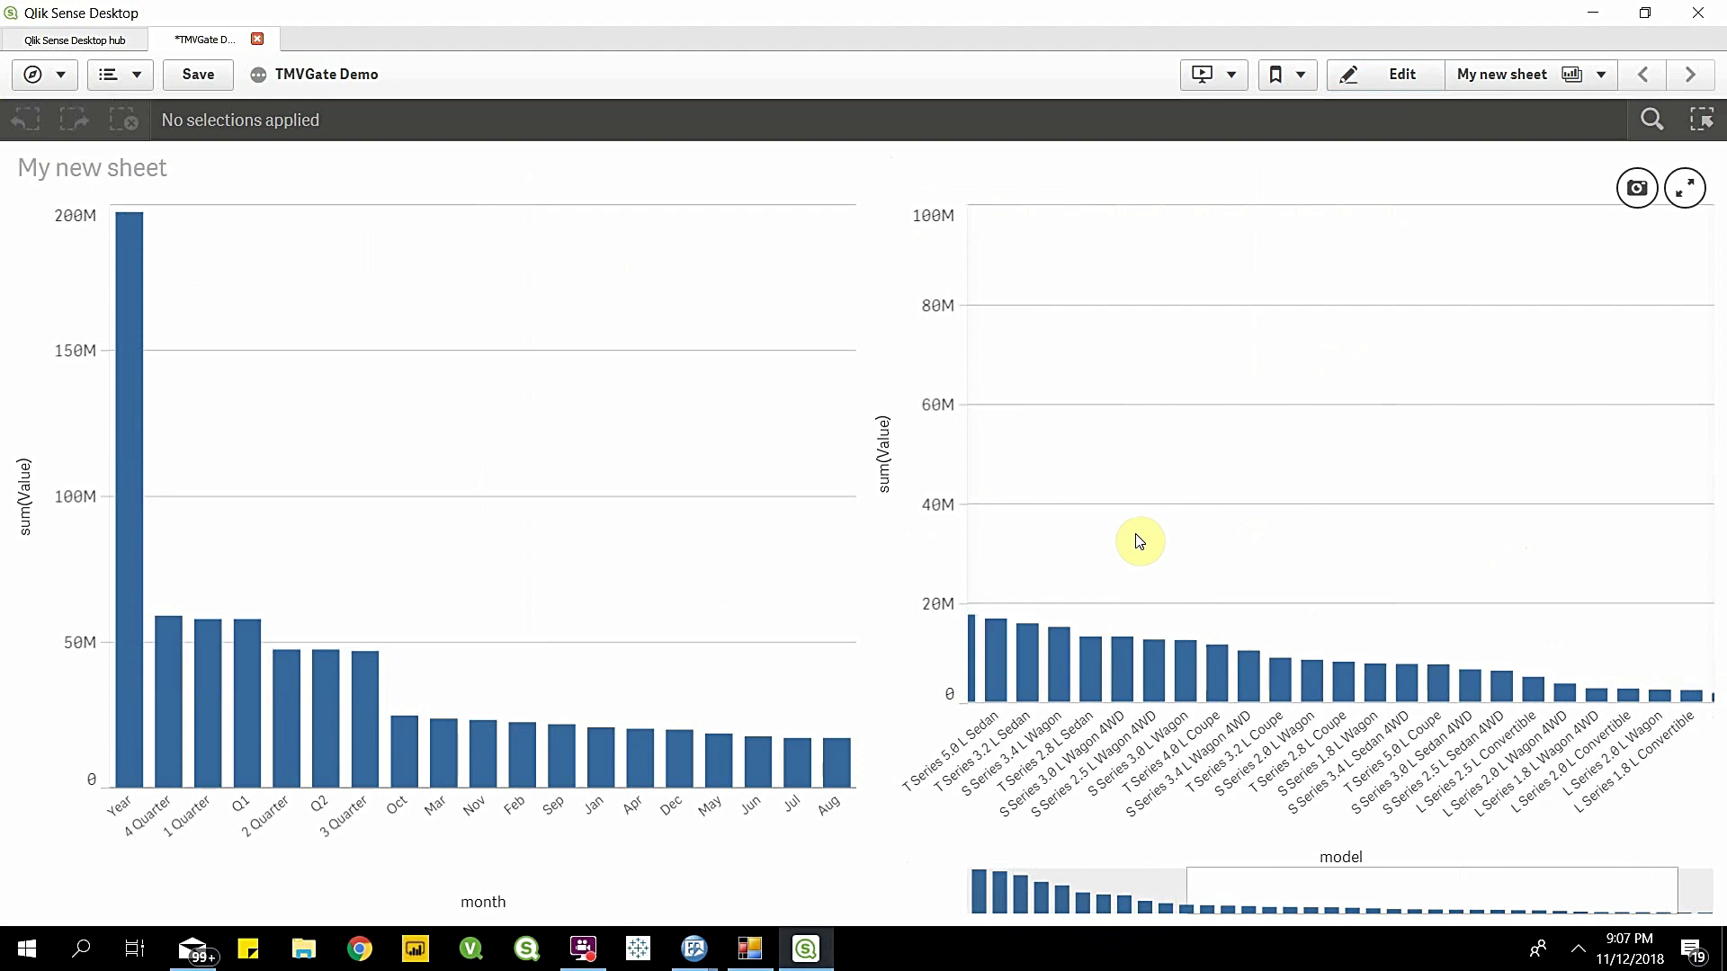
scroll(1134, 541, down, 2)
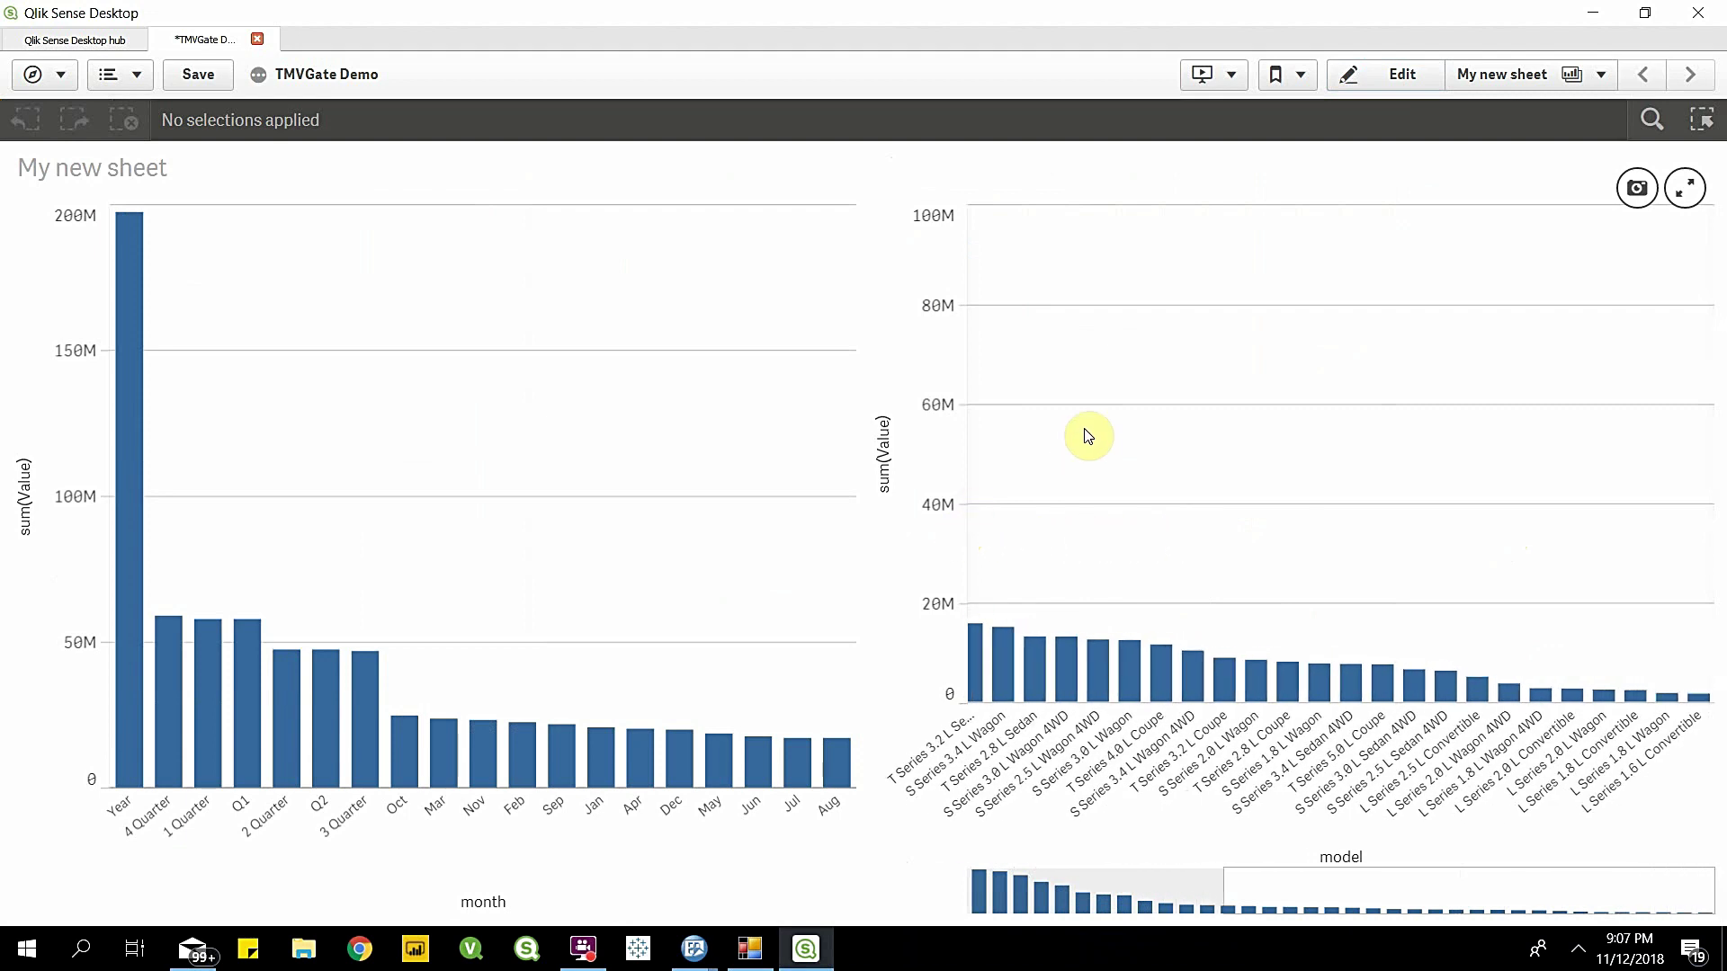